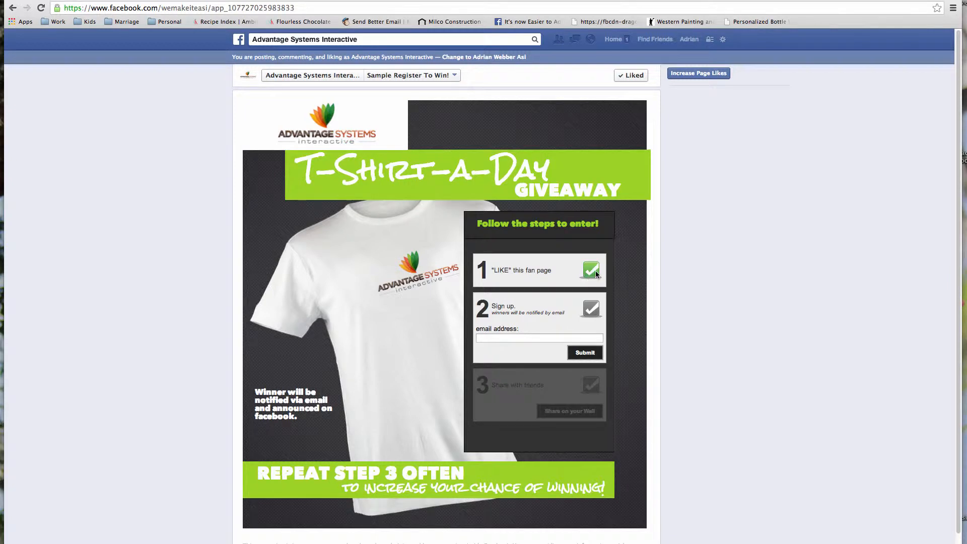
- Unlike and then re-like the fan page to test the like gate
{"action": "mouse_move", "coordinate": [636, 76]}
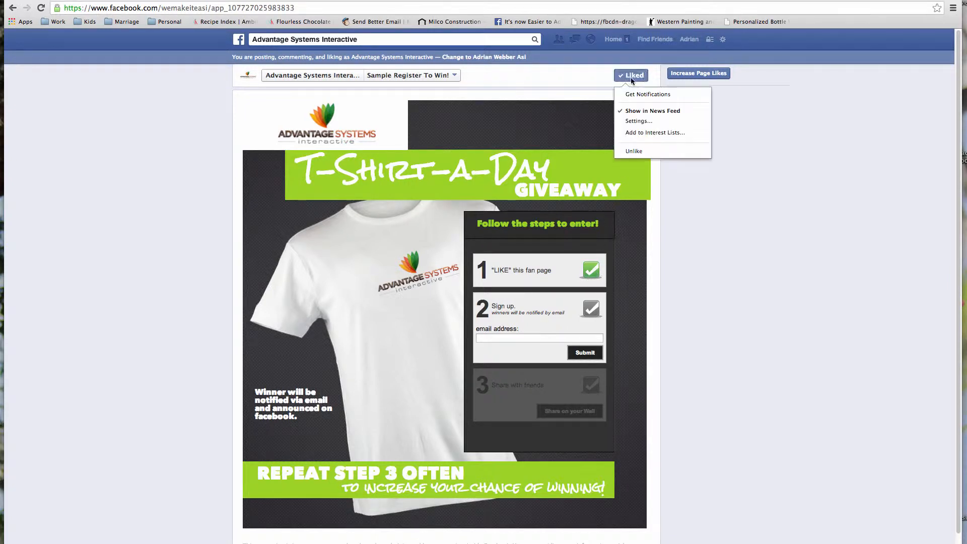
{"action": "left_click", "coordinate": [639, 151]}
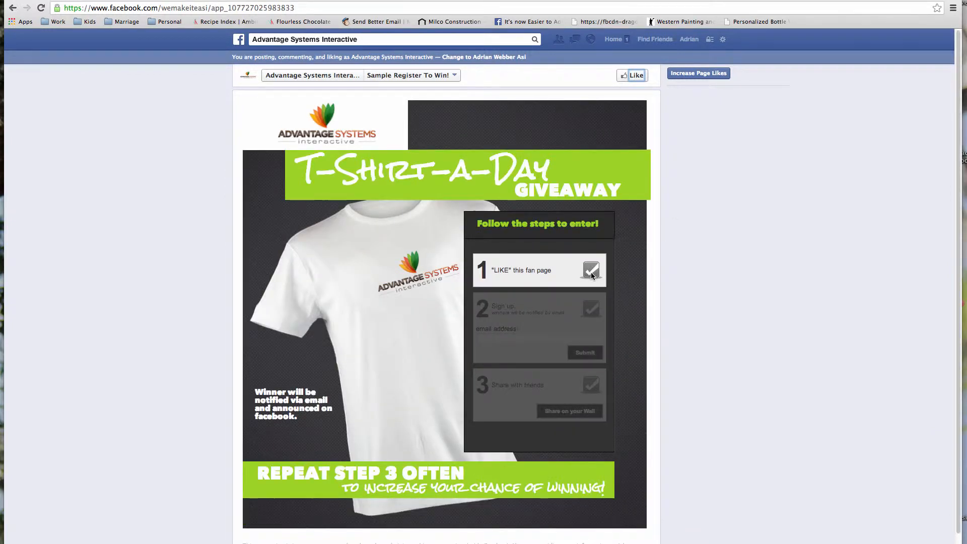
{"action": "left_click", "coordinate": [634, 76]}
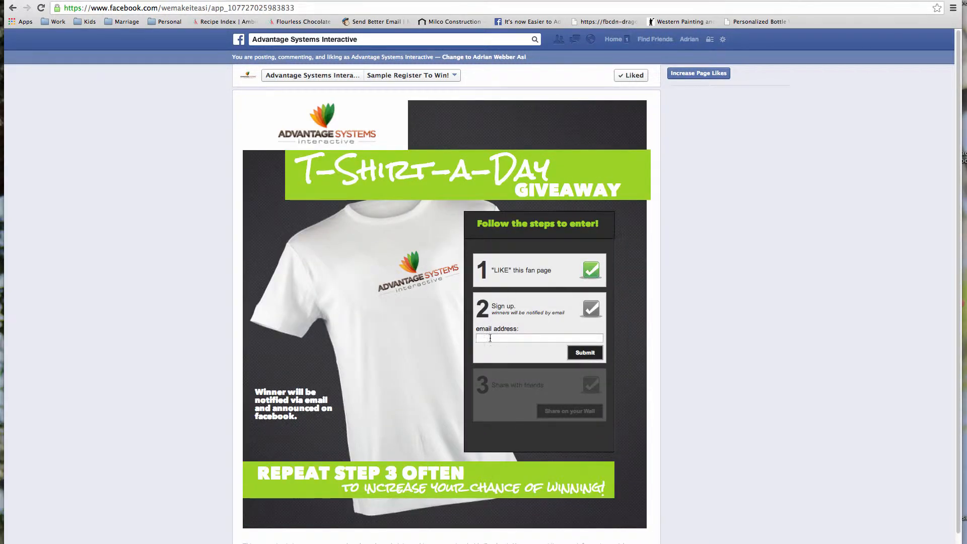
- Enter an email address in the giveaway sign-up field and submit it
{"action": "left_click", "coordinate": [490, 338]}
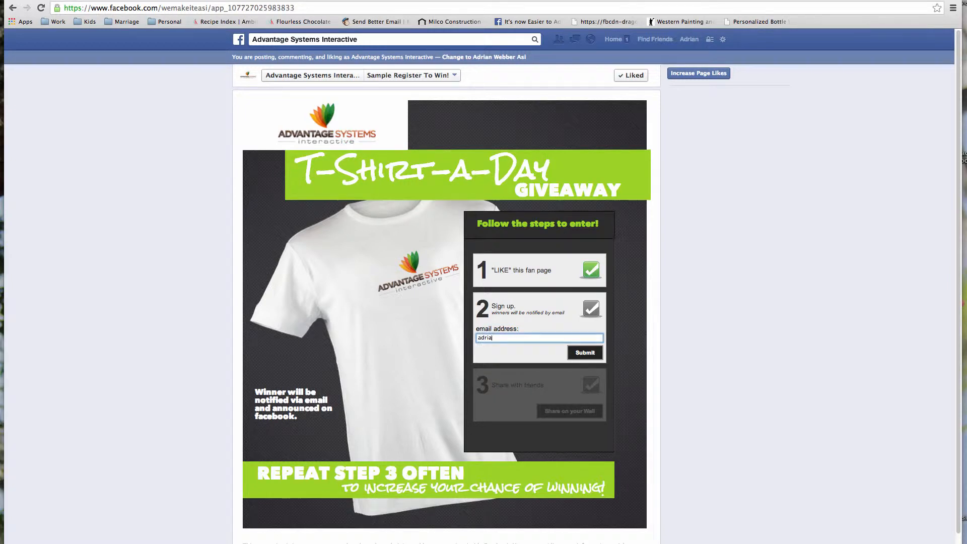
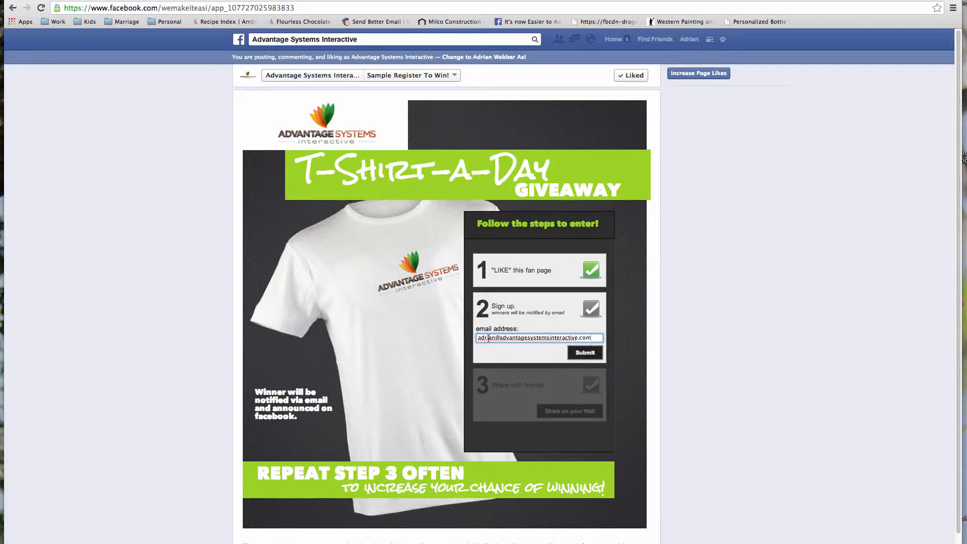
{"action": "left_click", "coordinate": [589, 355]}
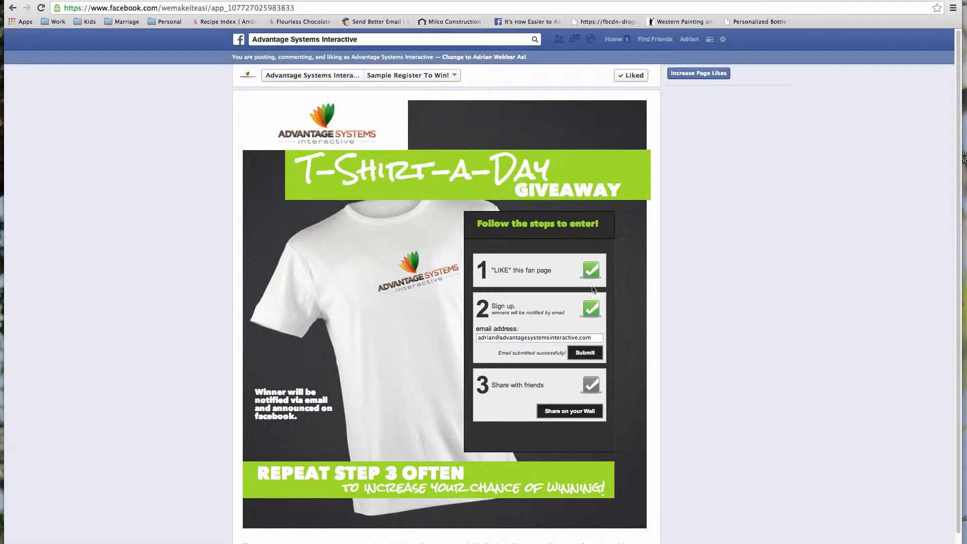
- Share the giveaway on the wall, cancel the wall post, and dismiss the posting error alert
{"action": "left_click", "coordinate": [575, 412]}
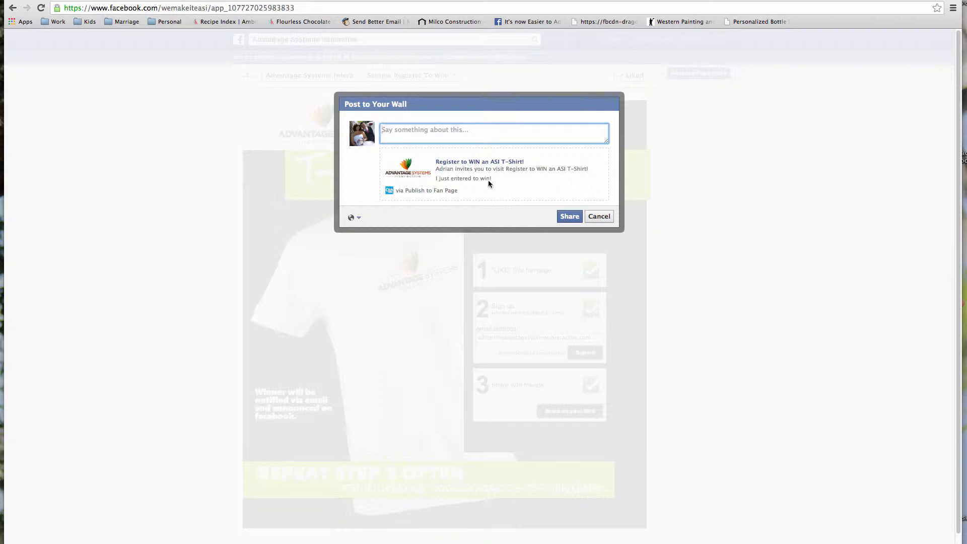
{"action": "left_click", "coordinate": [599, 217]}
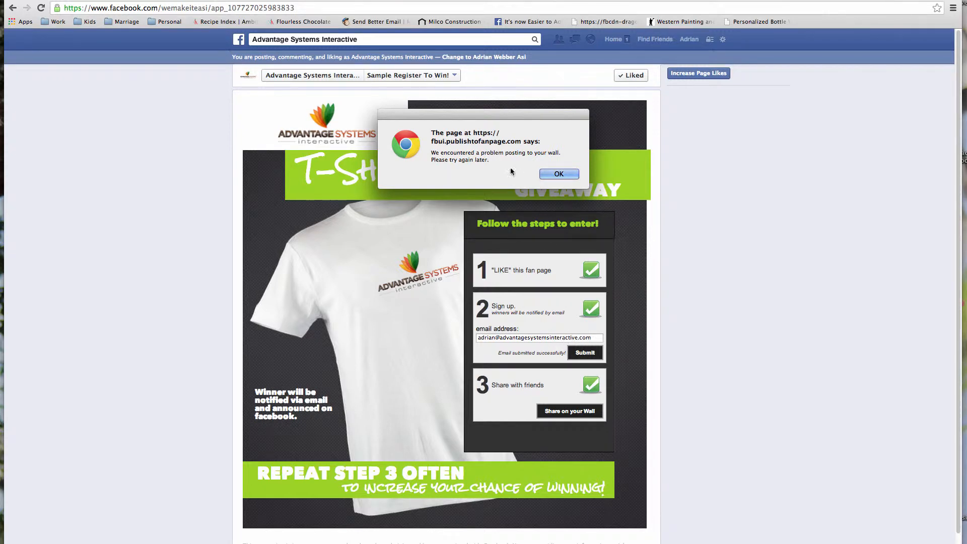
{"action": "left_click", "coordinate": [560, 175]}
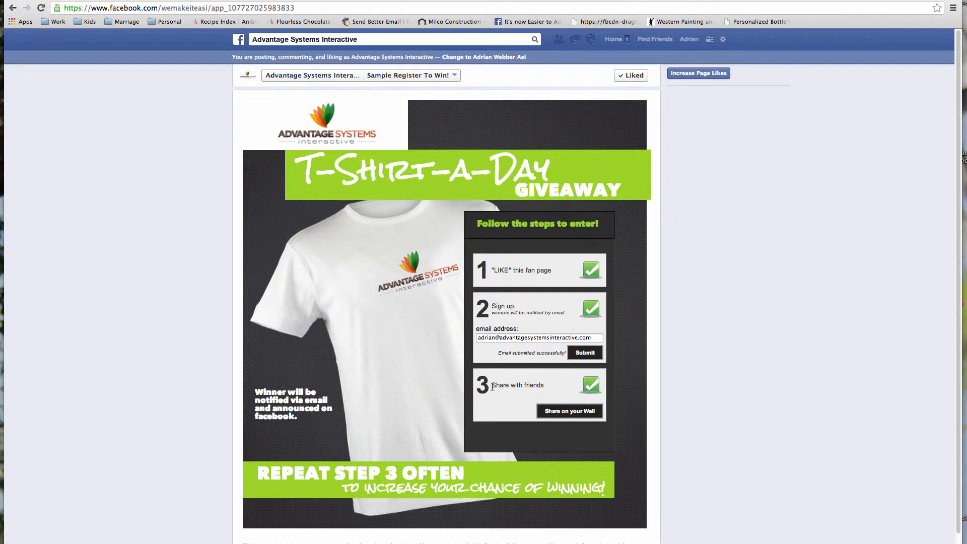
- Scroll down and back up to review the giveaway tab
{"action": "scroll", "coordinate": [483, 390], "scroll_direction": "down", "scroll_amount": 2}
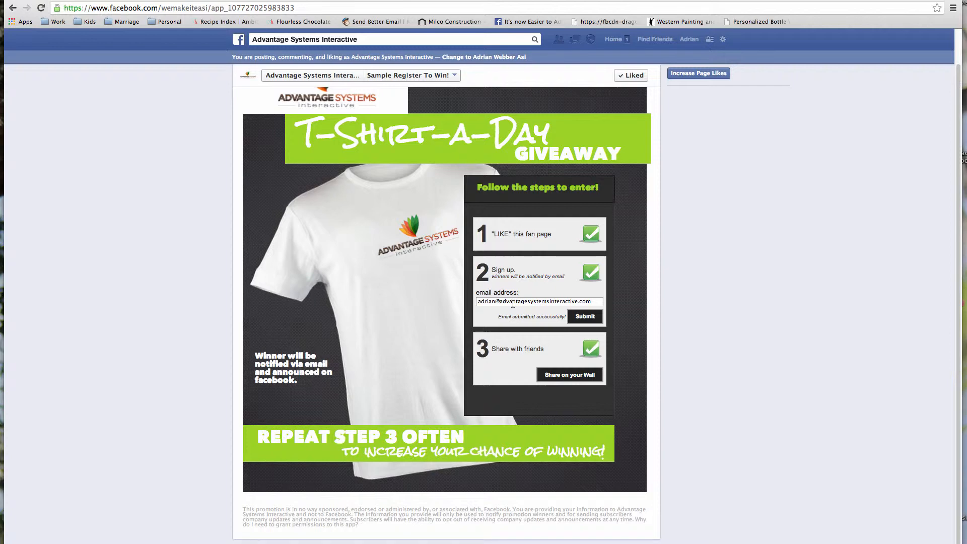
{"action": "scroll", "coordinate": [956, 365], "scroll_direction": "up", "scroll_amount": 2}
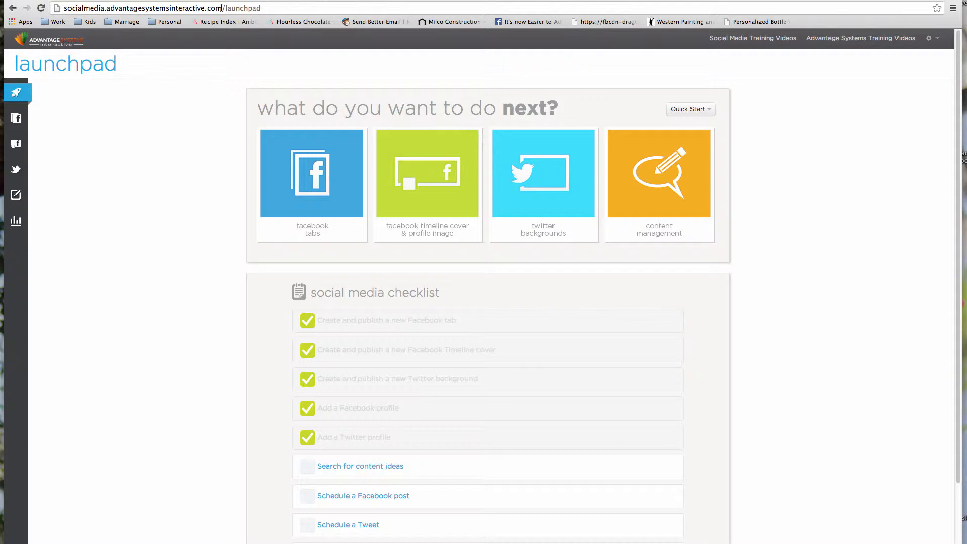
- Go to the facebook tabs list and start creating a new tab
{"action": "left_click", "coordinate": [337, 225]}
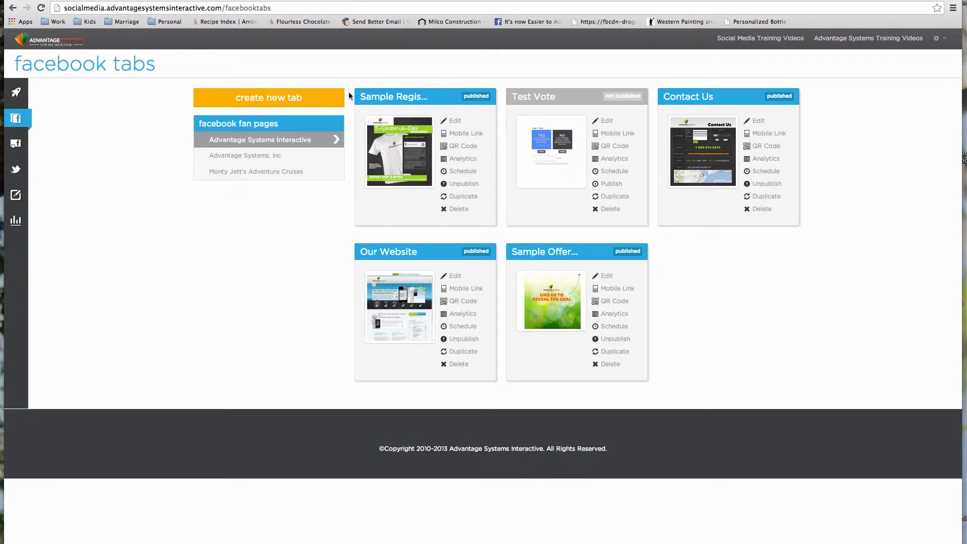
{"action": "left_click", "coordinate": [304, 100]}
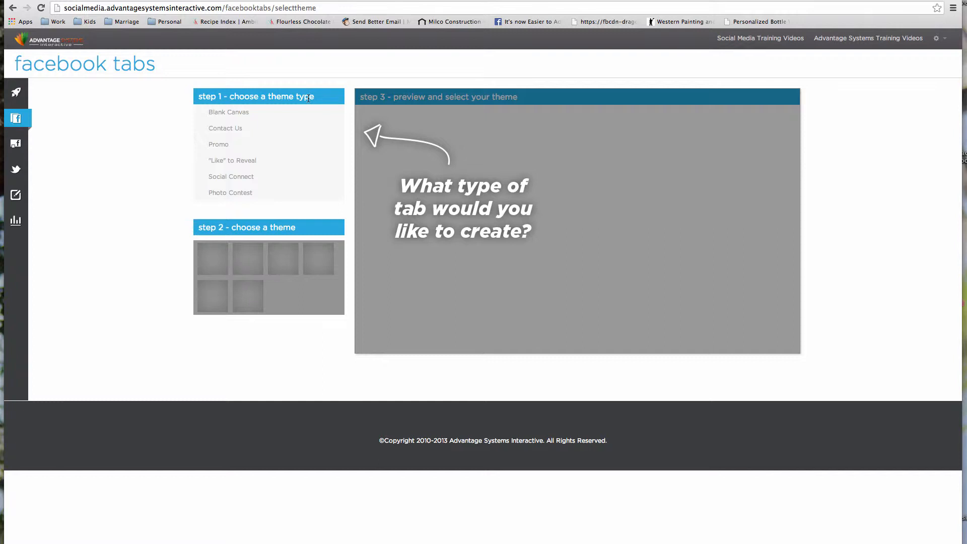
- Choose the Promo type, preview the T-Shirt-A-Day and iPad themes, and edit the iPad giveaway theme
{"action": "mouse_move", "coordinate": [221, 117]}
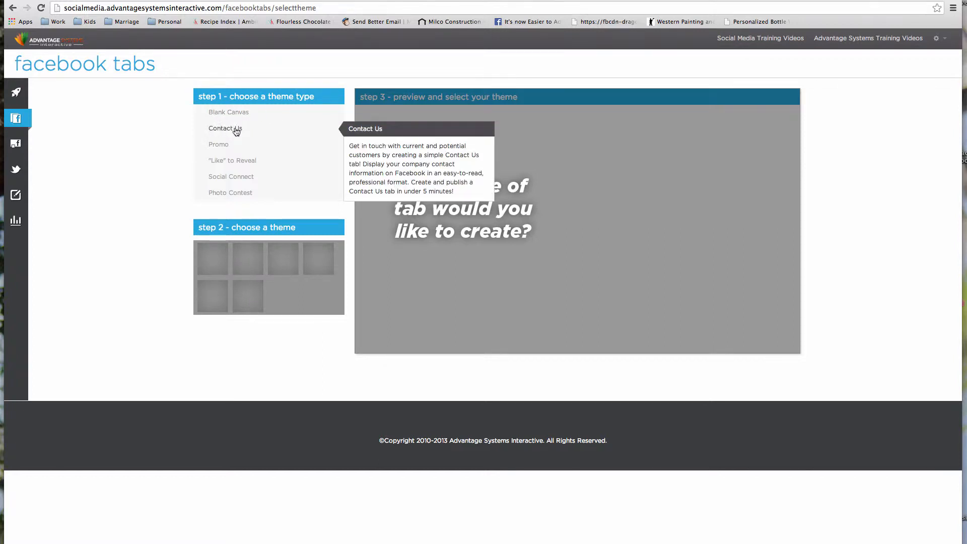
{"action": "mouse_move", "coordinate": [222, 147]}
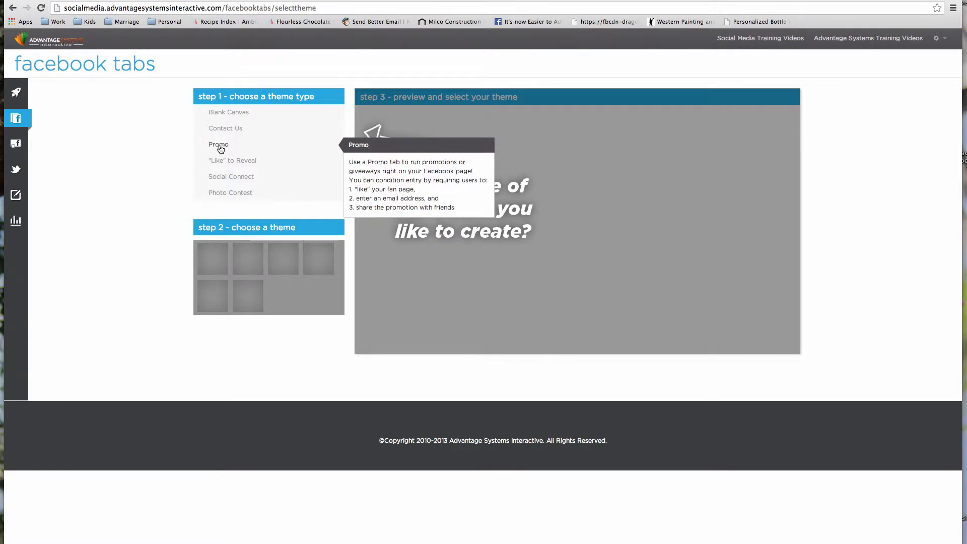
{"action": "left_click", "coordinate": [223, 147]}
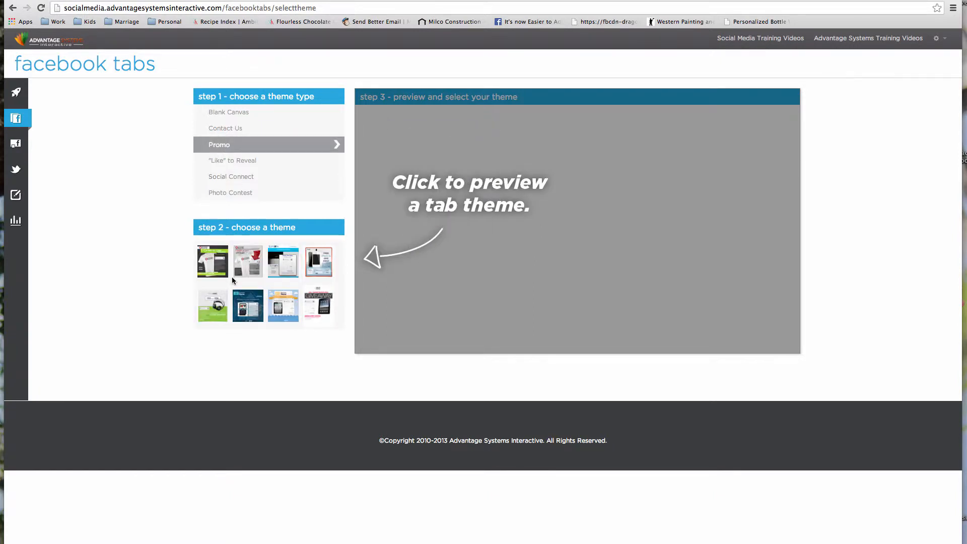
{"action": "left_click", "coordinate": [219, 266]}
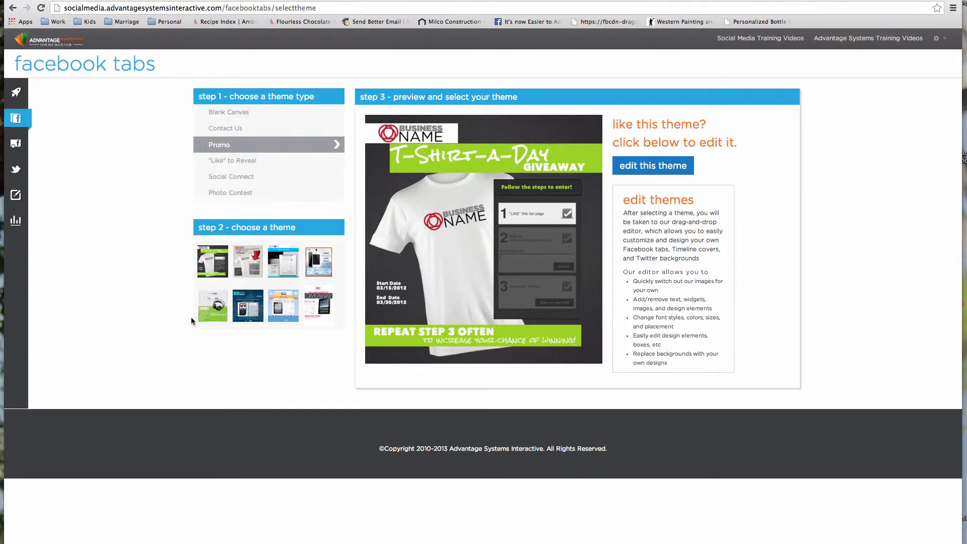
{"action": "left_click", "coordinate": [319, 311]}
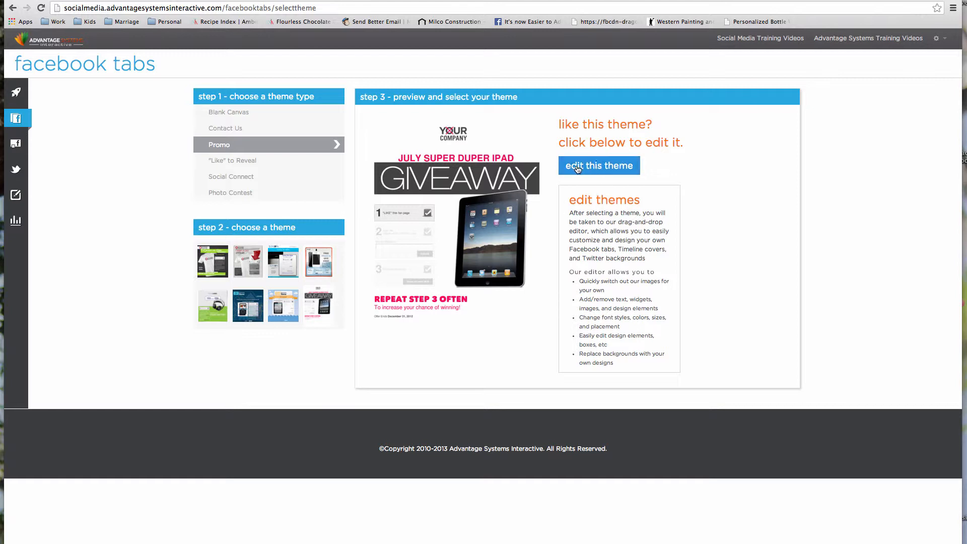
{"action": "left_click", "coordinate": [624, 170]}
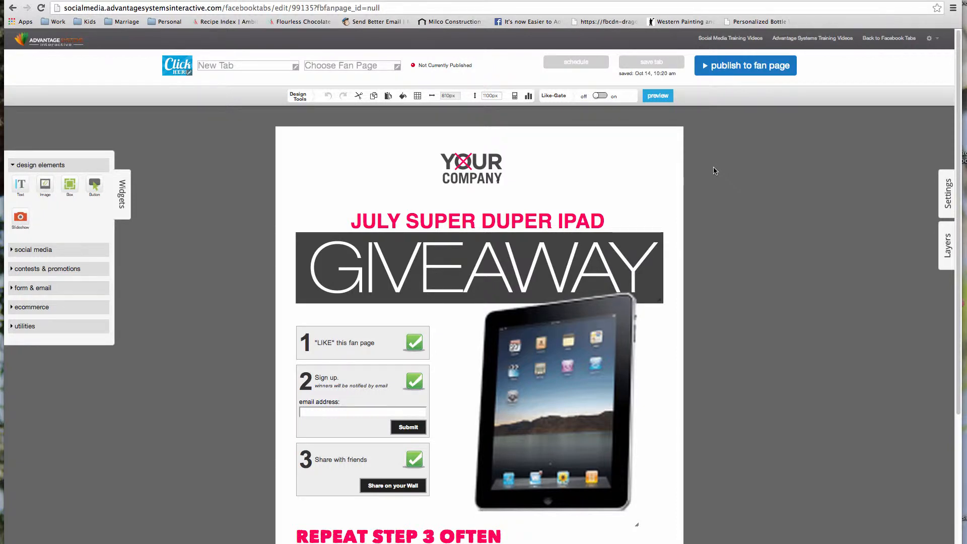
- Replace the JULY SUPER DUPER IPAD headline wording with 'IPad Contest!'
{"action": "mouse_move", "coordinate": [478, 167]}
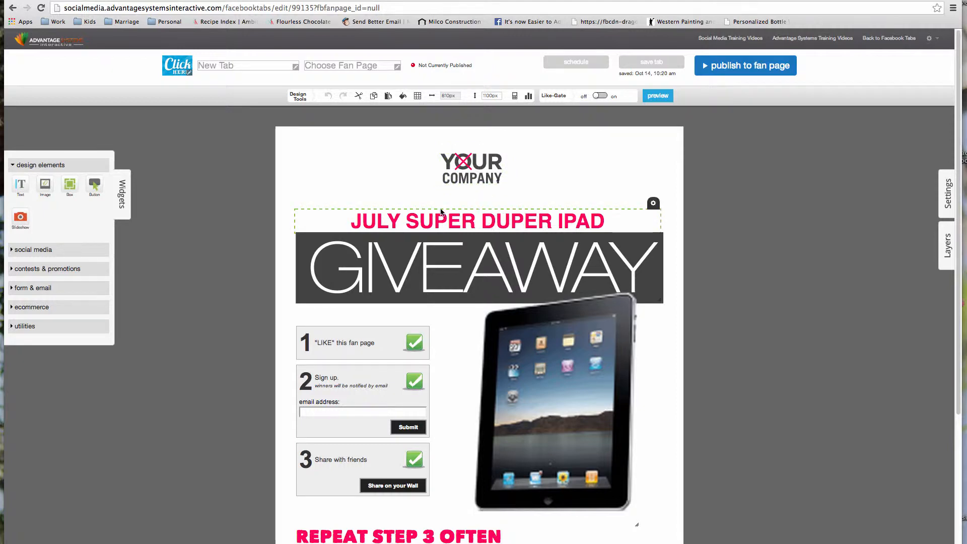
{"action": "left_click", "coordinate": [506, 223]}
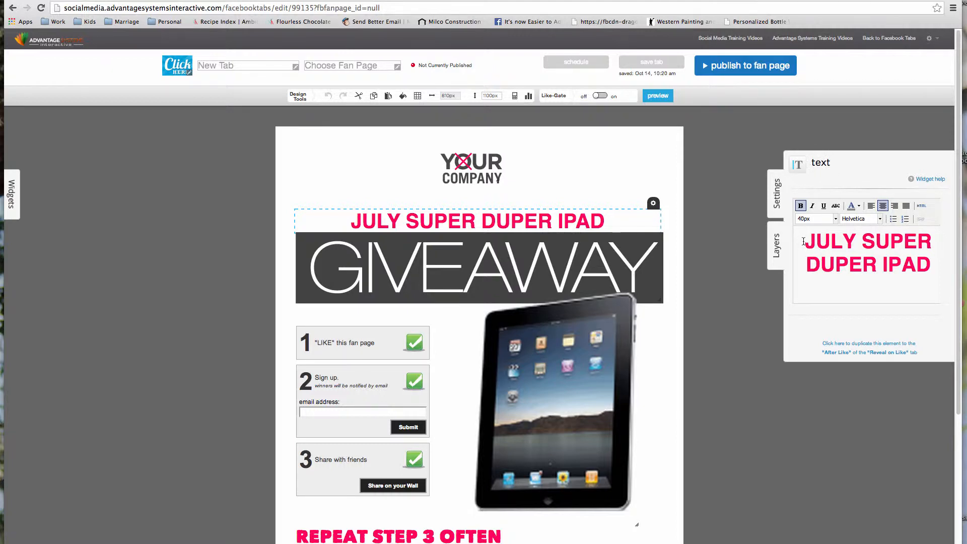
{"action": "left_click_drag", "start_coordinate": [805, 242], "coordinate": [936, 258]}
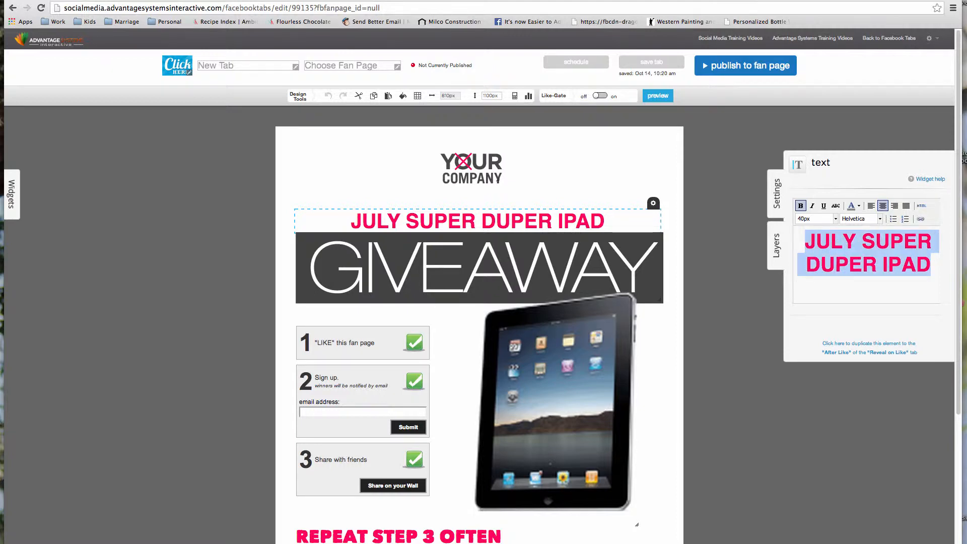
{"action": "key", "text": "BackSpace"}
{"action": "type", "text": "IPad"}
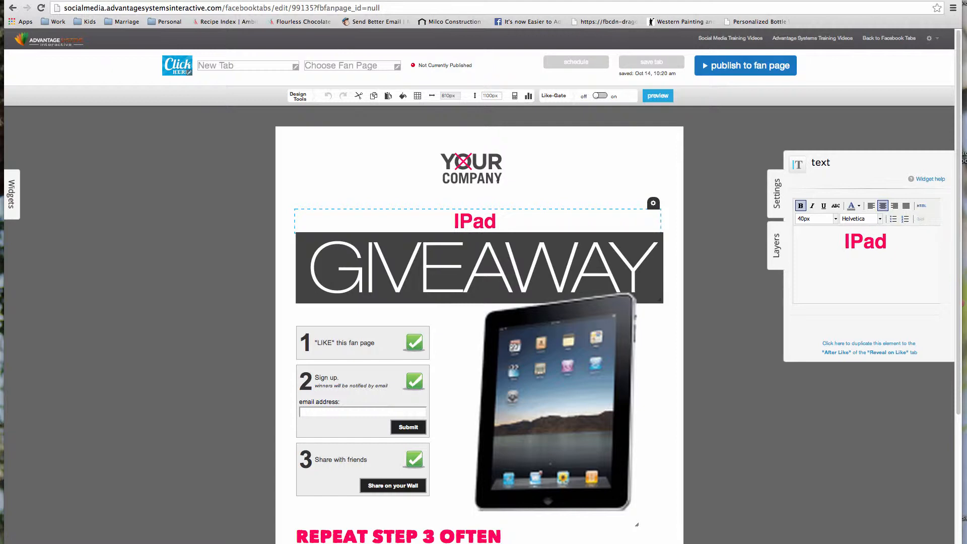
{"action": "type", "text": " Contest"}
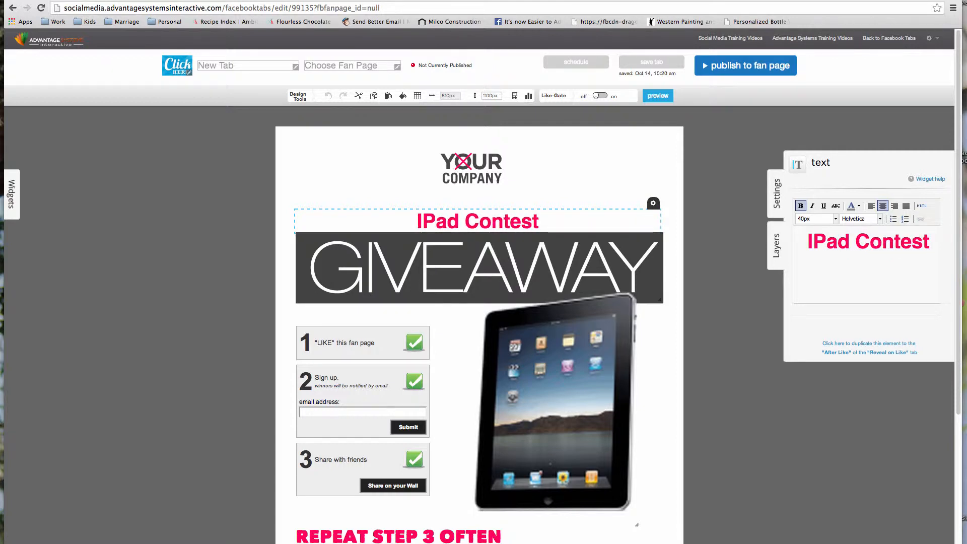
{"action": "type", "text": "!"}
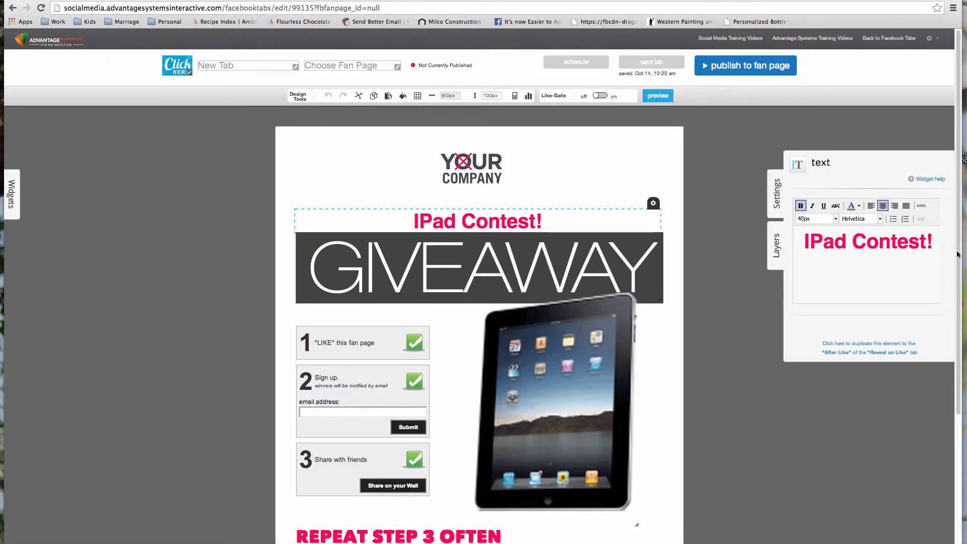
- Style the 'IPad Contest!' headline red, Architects Daughter font, 44px
{"action": "left_click_drag", "start_coordinate": [935, 241], "coordinate": [803, 241]}
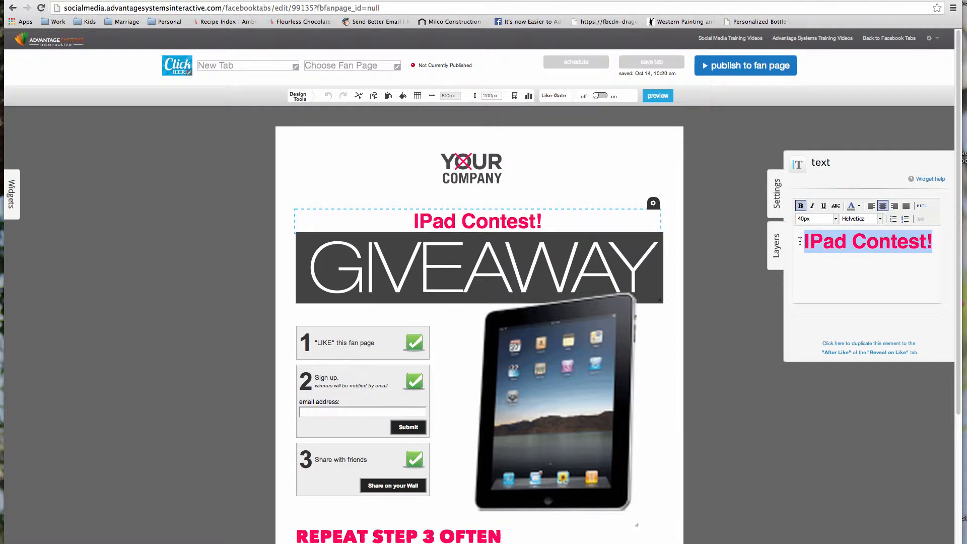
{"action": "left_click", "coordinate": [859, 207]}
{"action": "left_click", "coordinate": [852, 232]}
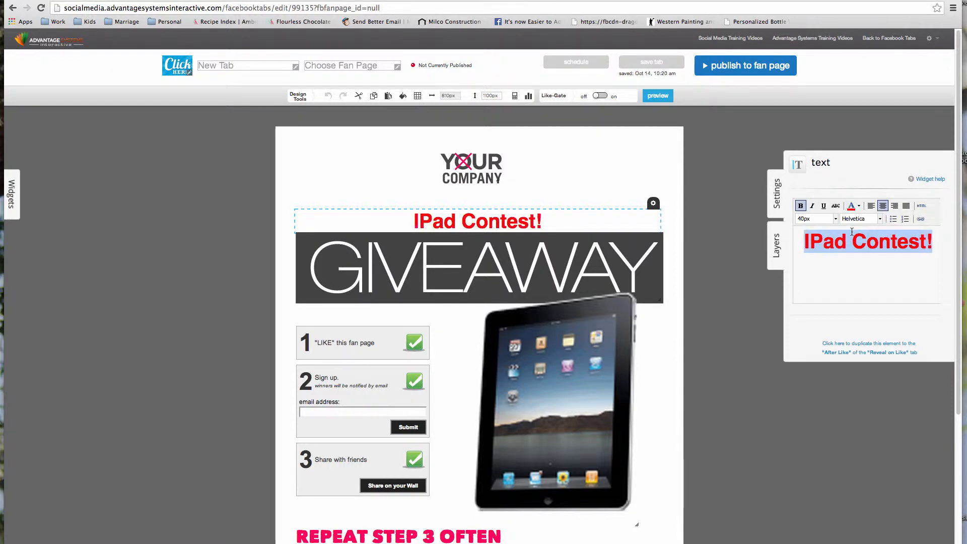
{"action": "left_click", "coordinate": [881, 219]}
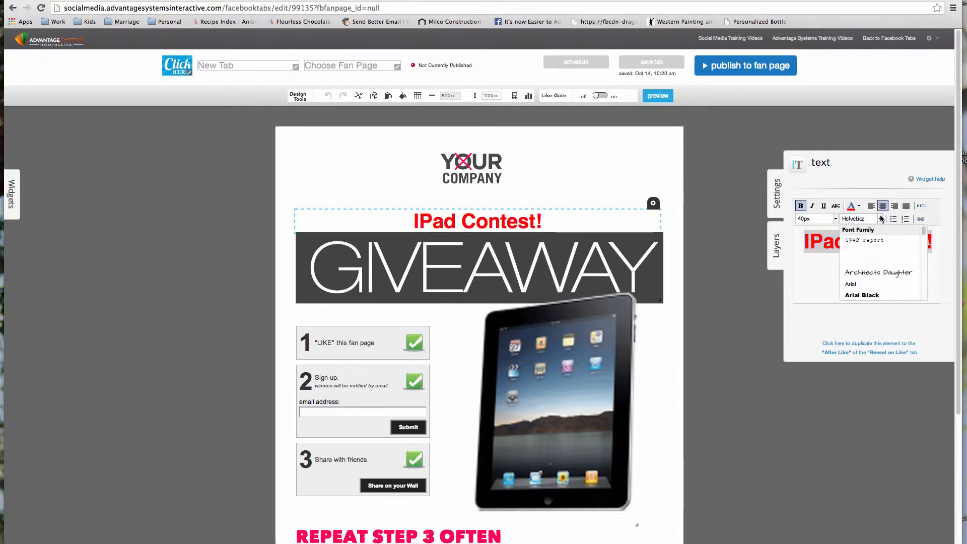
{"action": "left_click", "coordinate": [889, 272]}
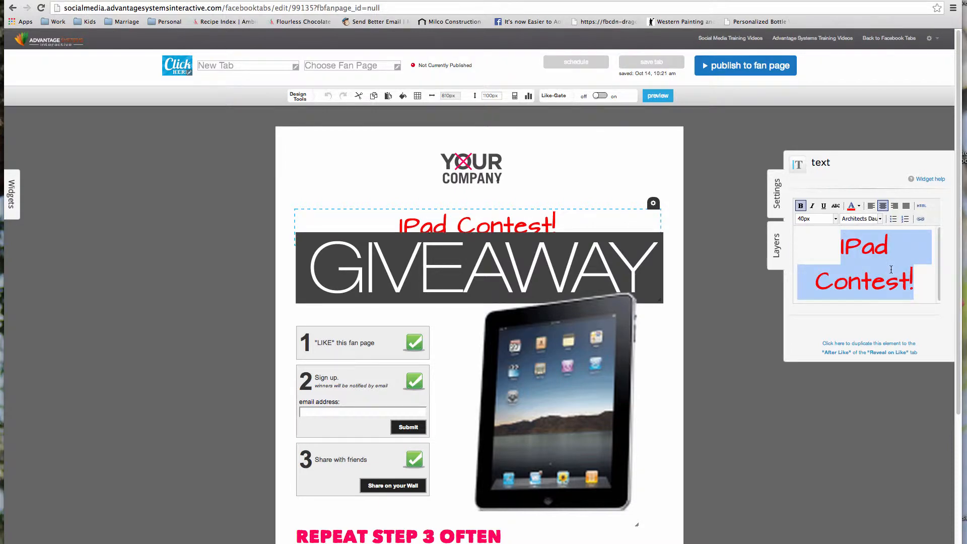
{"action": "left_click", "coordinate": [836, 218]}
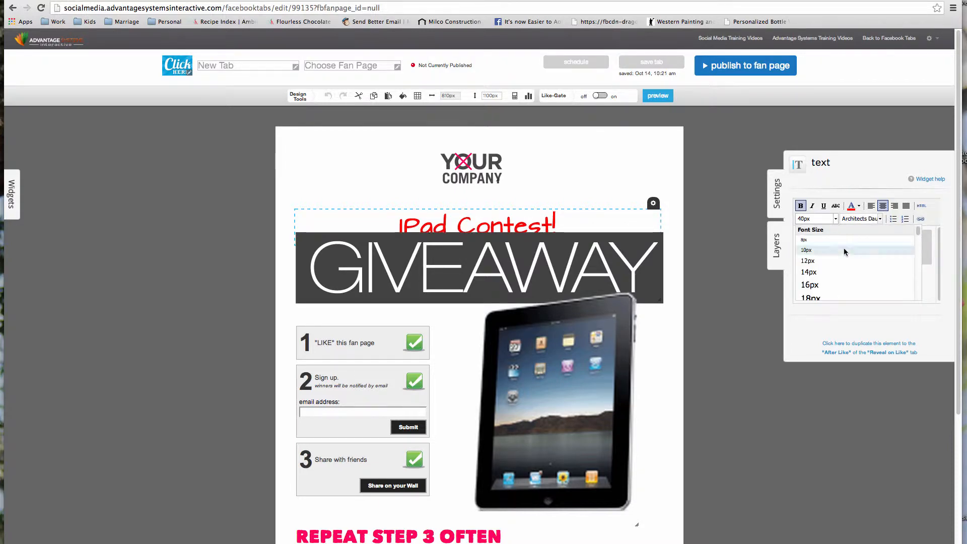
{"action": "left_click_drag", "start_coordinate": [918, 235], "coordinate": [919, 257]}
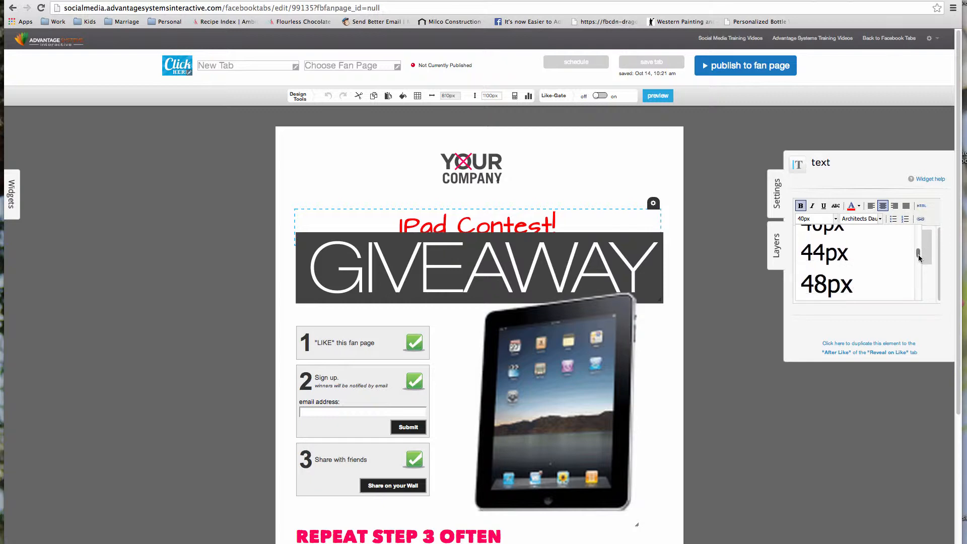
{"action": "left_click", "coordinate": [870, 252]}
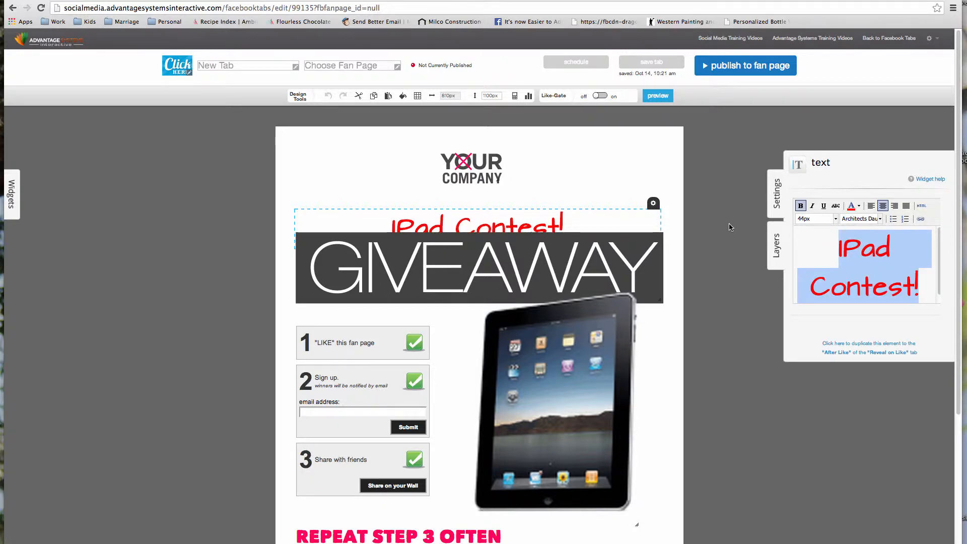
- Narrow the IPad Contest! text box, place it right of the logo, and shift the logo left
{"action": "left_click_drag", "start_coordinate": [605, 223], "coordinate": [535, 200]}
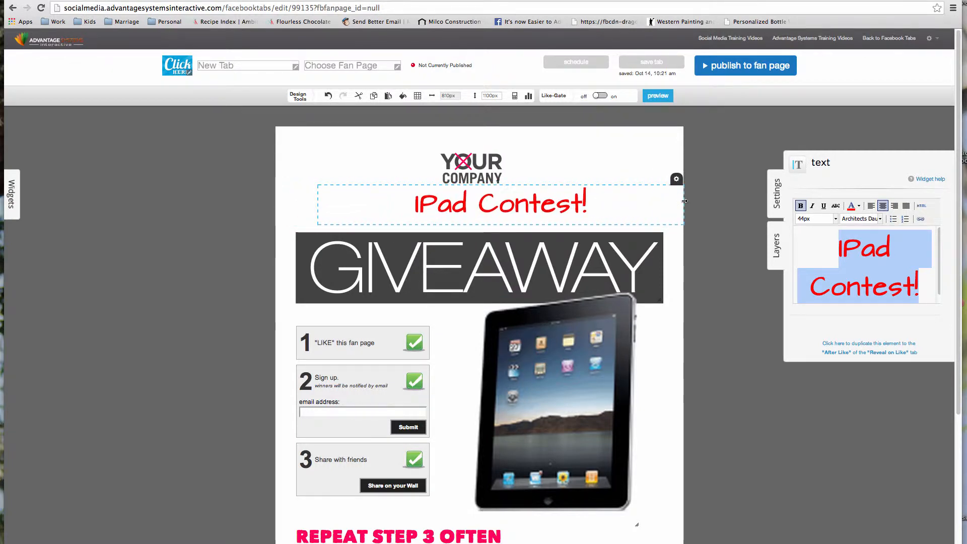
{"action": "left_click_drag", "start_coordinate": [685, 201], "coordinate": [538, 200]}
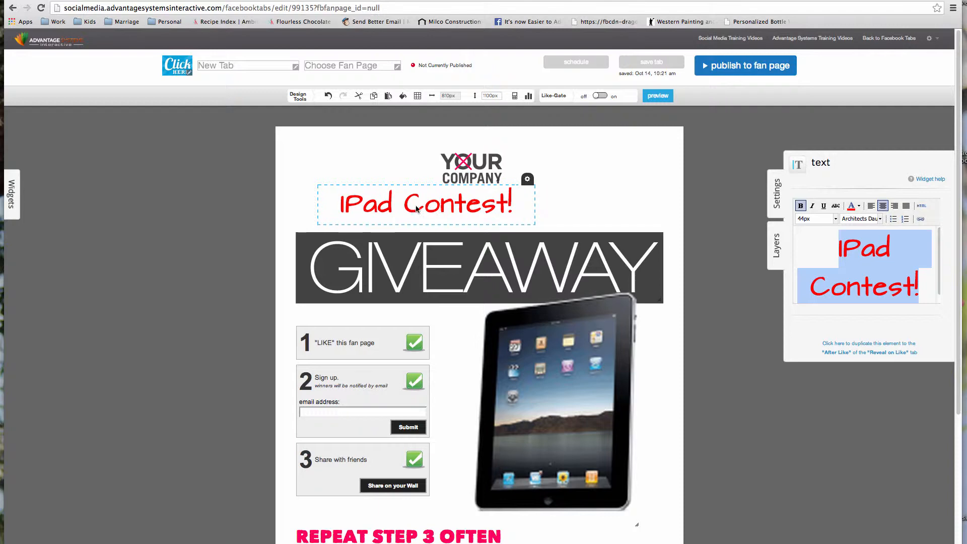
{"action": "left_click_drag", "start_coordinate": [416, 208], "coordinate": [572, 203]}
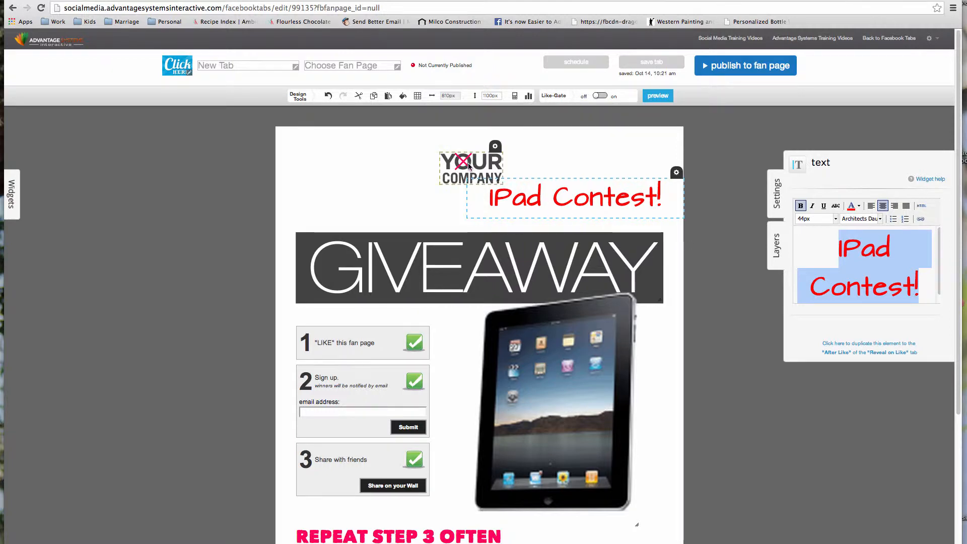
{"action": "left_click_drag", "start_coordinate": [474, 162], "coordinate": [370, 175]}
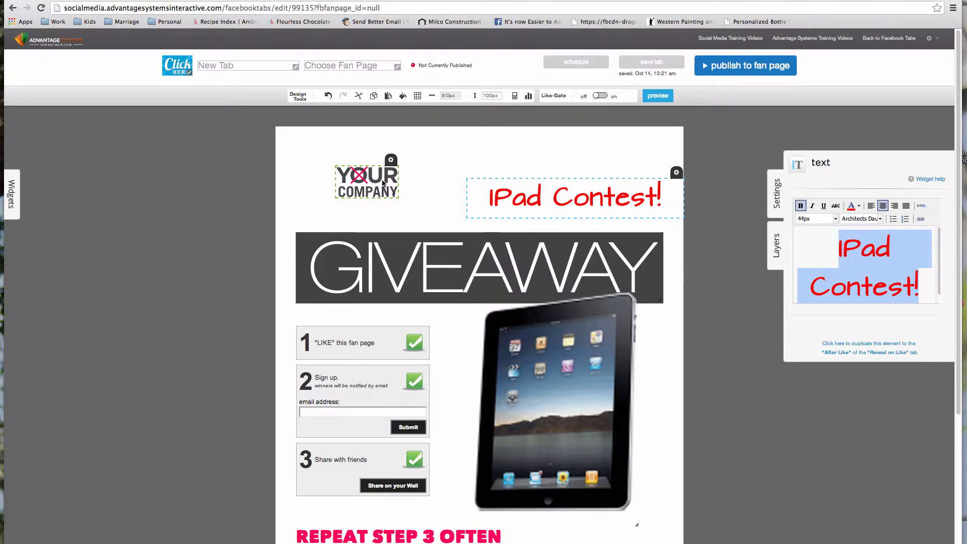
- Select the YOUR COMPANY logo and choose modify image in its Settings panel
{"action": "left_click", "coordinate": [383, 183]}
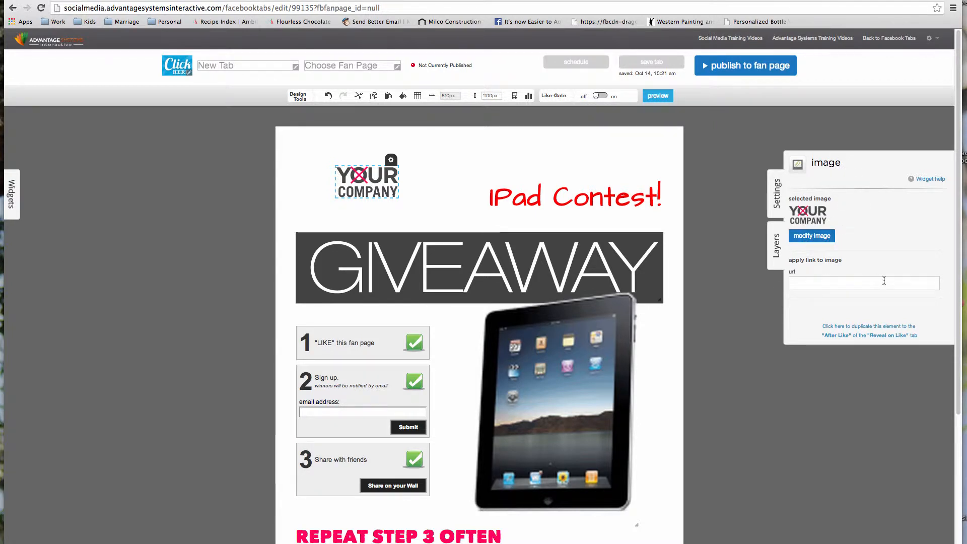
{"action": "left_click", "coordinate": [815, 236]}
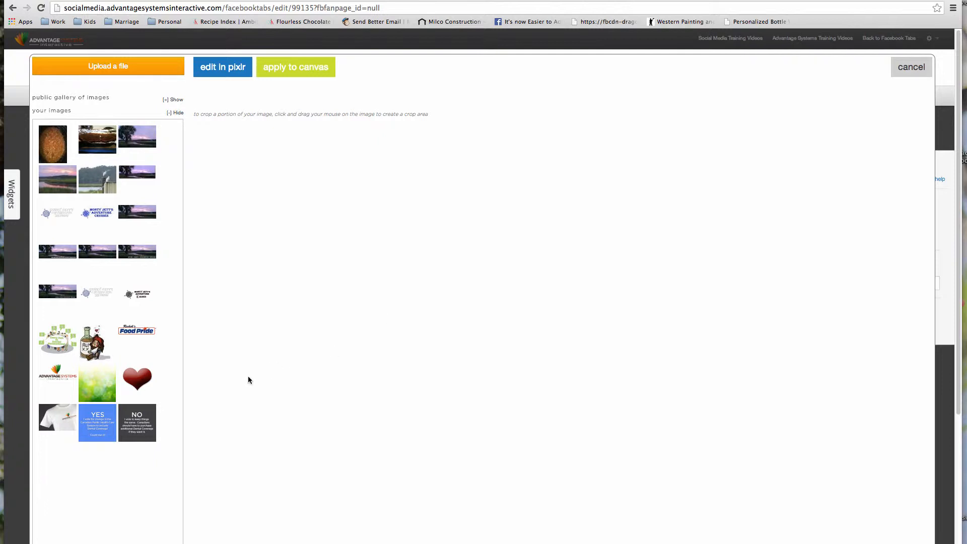
- Pick the Advantage Systems logo from your images, crop around the whole logo, and apply it to the canvas
{"action": "left_click", "coordinate": [56, 373]}
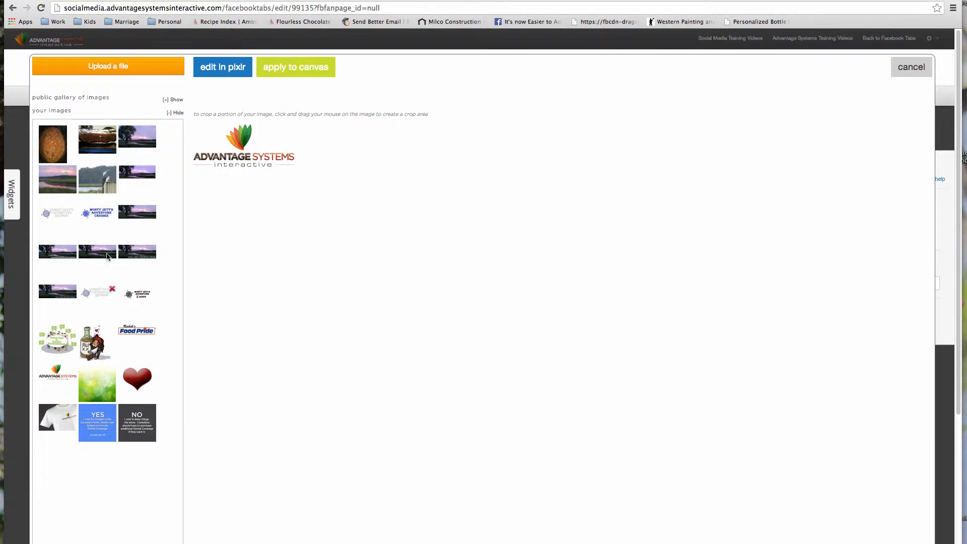
{"action": "left_click", "coordinate": [110, 70]}
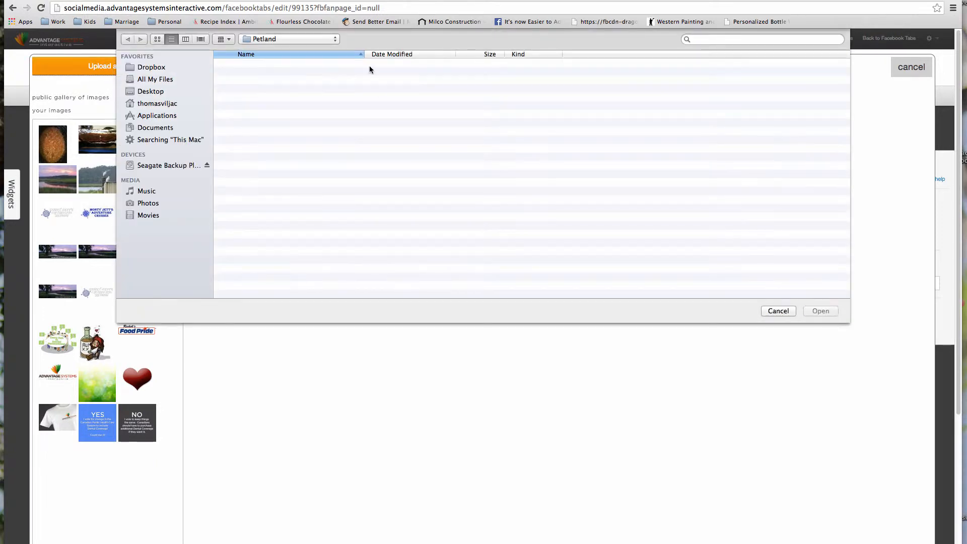
{"action": "left_click", "coordinate": [783, 312]}
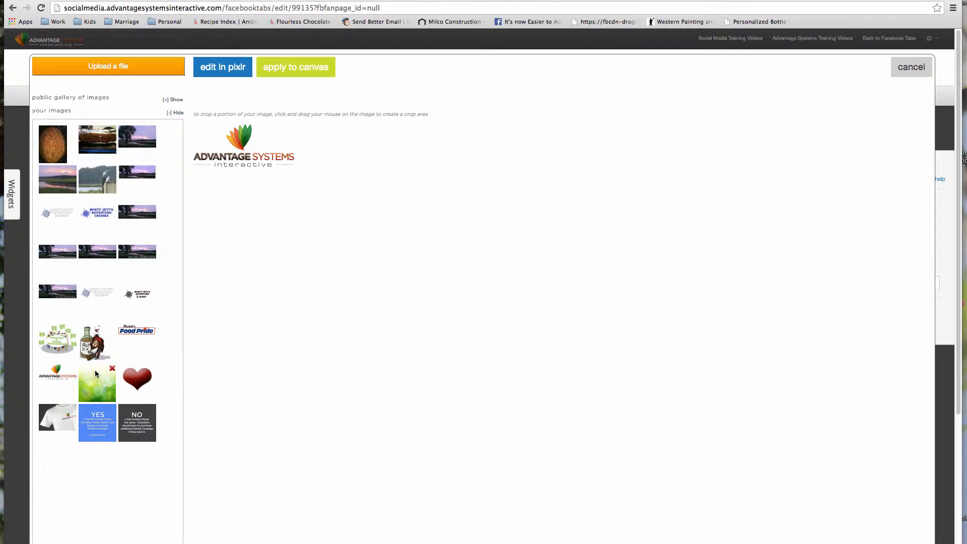
{"action": "mouse_move", "coordinate": [56, 375]}
{"action": "left_click_drag", "start_coordinate": [218, 121], "coordinate": [253, 145]}
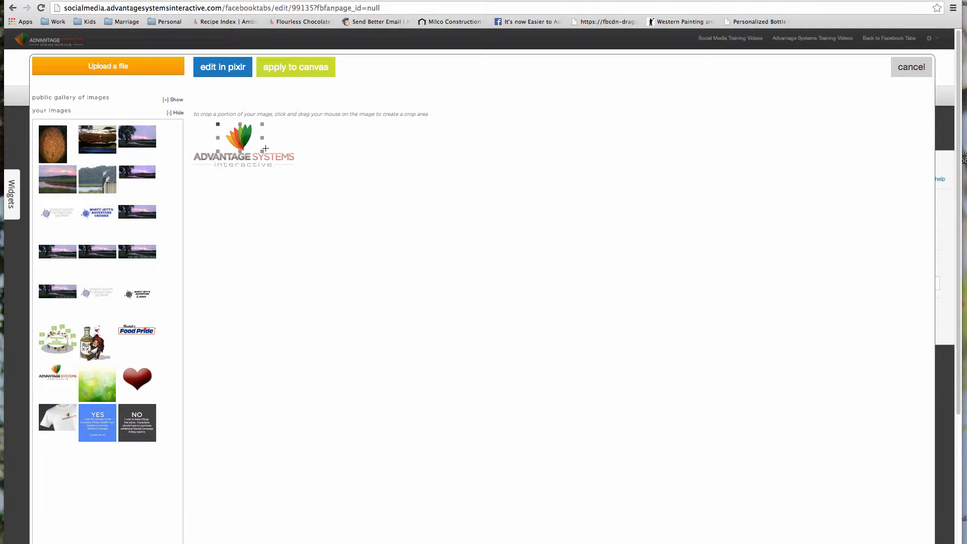
{"action": "left_click_drag", "start_coordinate": [263, 153], "coordinate": [313, 184]}
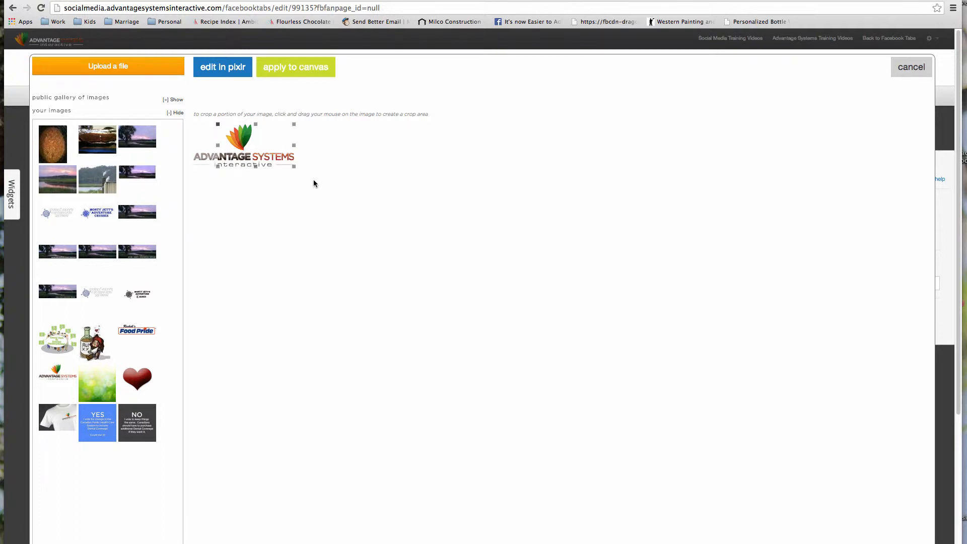
{"action": "left_click_drag", "start_coordinate": [216, 166], "coordinate": [185, 169]}
{"action": "left_click", "coordinate": [315, 71]}
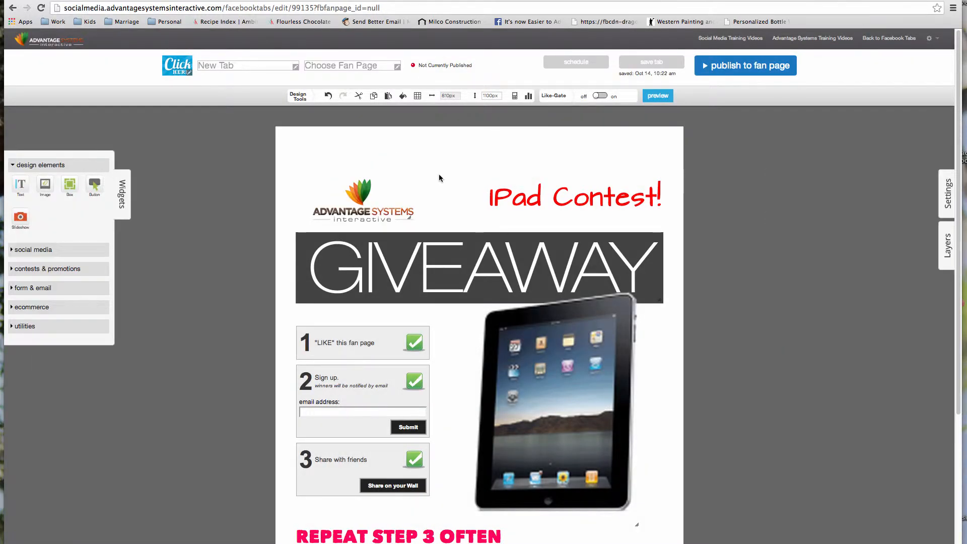
- Enlarge the Advantage Systems logo and nudge it slightly up and left in the header
{"action": "left_click_drag", "start_coordinate": [408, 216], "coordinate": [440, 232]}
{"action": "double_click", "coordinate": [387, 219]}
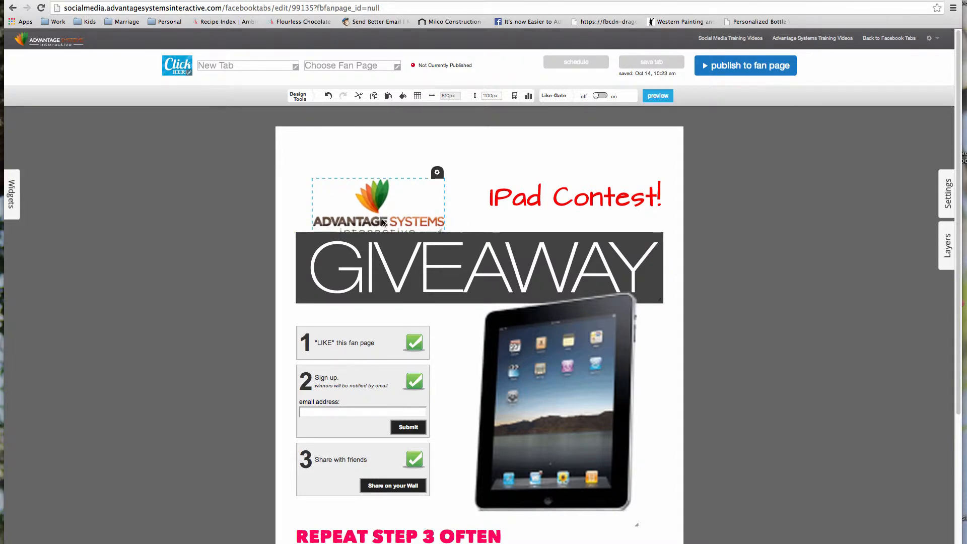
{"action": "left_click_drag", "start_coordinate": [373, 215], "coordinate": [369, 213]}
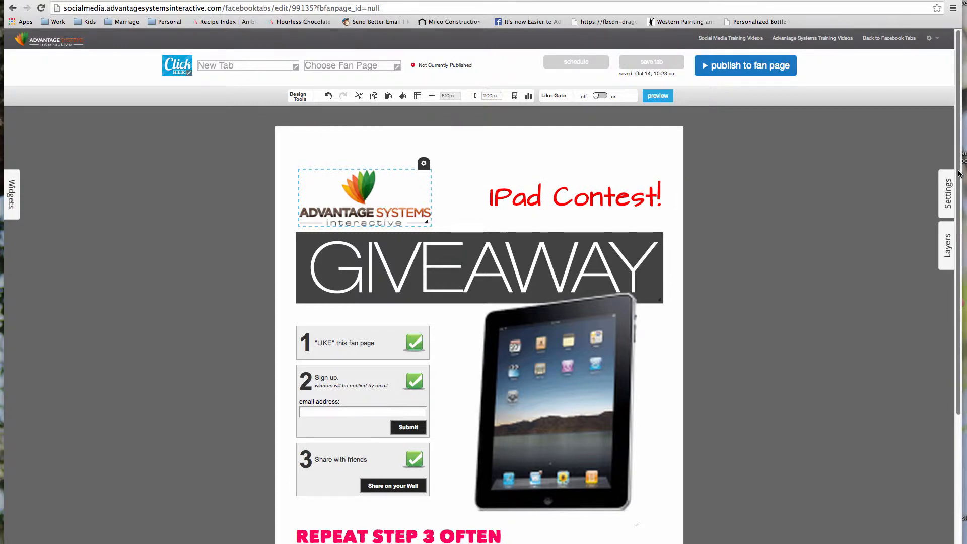
- Move the iPad picture lower on the tab and bring up its layer ordering options
{"action": "scroll", "coordinate": [959, 233], "scroll_direction": "down", "scroll_amount": 5}
{"action": "scroll", "coordinate": [960, 233], "scroll_direction": "up", "scroll_amount": 2}
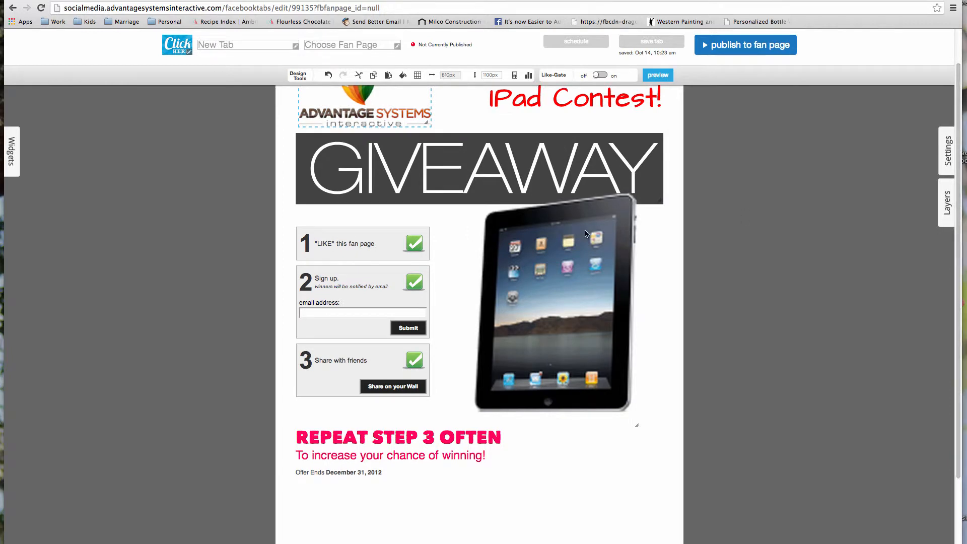
{"action": "left_click_drag", "start_coordinate": [578, 259], "coordinate": [574, 269]}
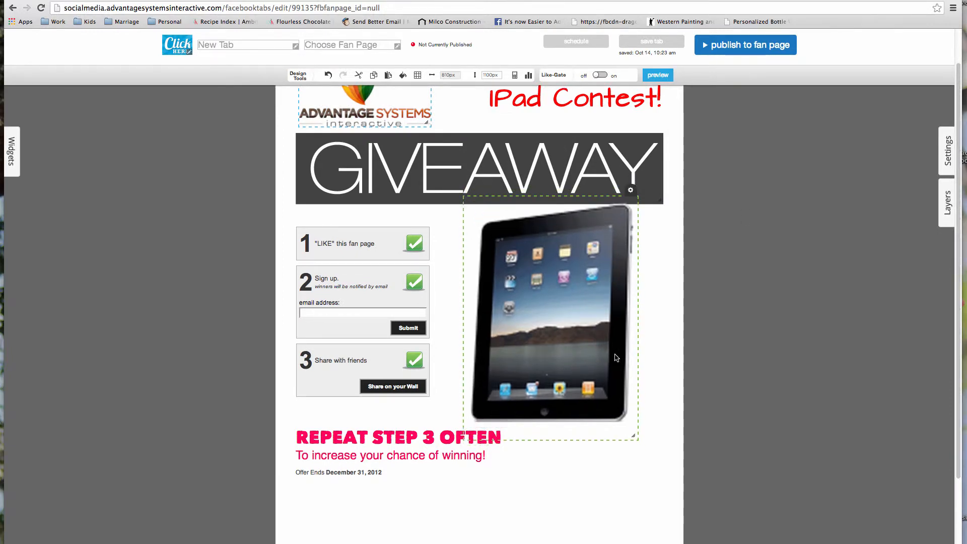
{"action": "left_click_drag", "start_coordinate": [608, 340], "coordinate": [610, 362]}
{"action": "left_click", "coordinate": [633, 213]}
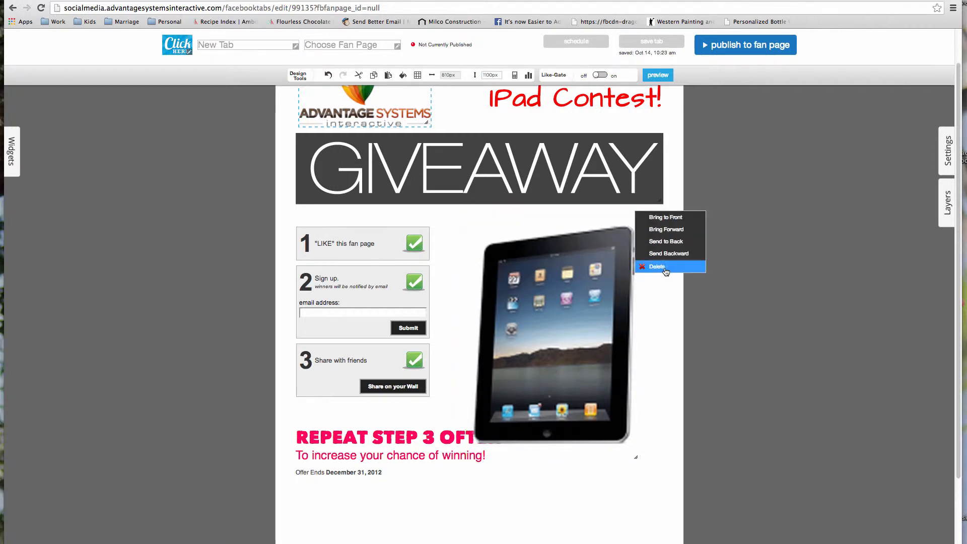
- Shrink the iPad picture and move it beside the three entry steps
{"action": "left_click", "coordinate": [585, 279]}
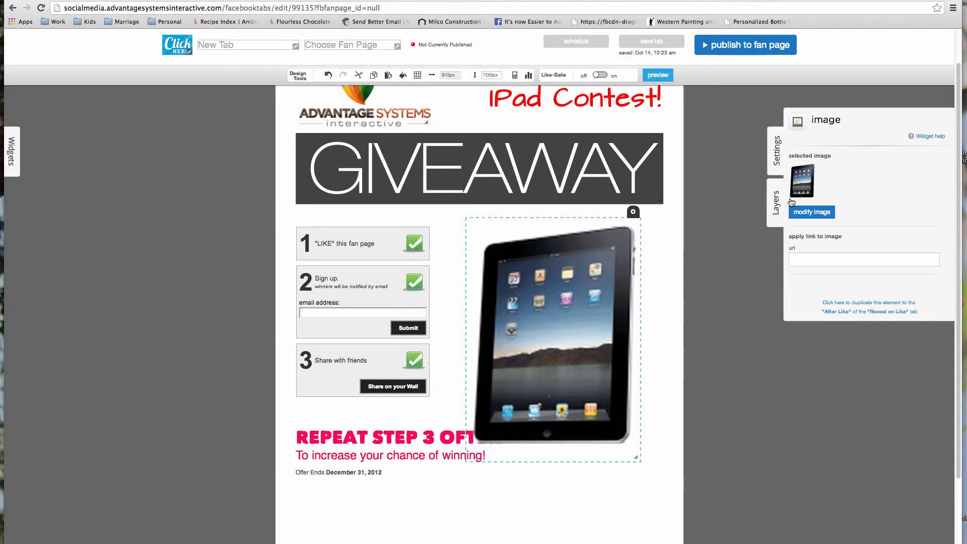
{"action": "left_click", "coordinate": [830, 213]}
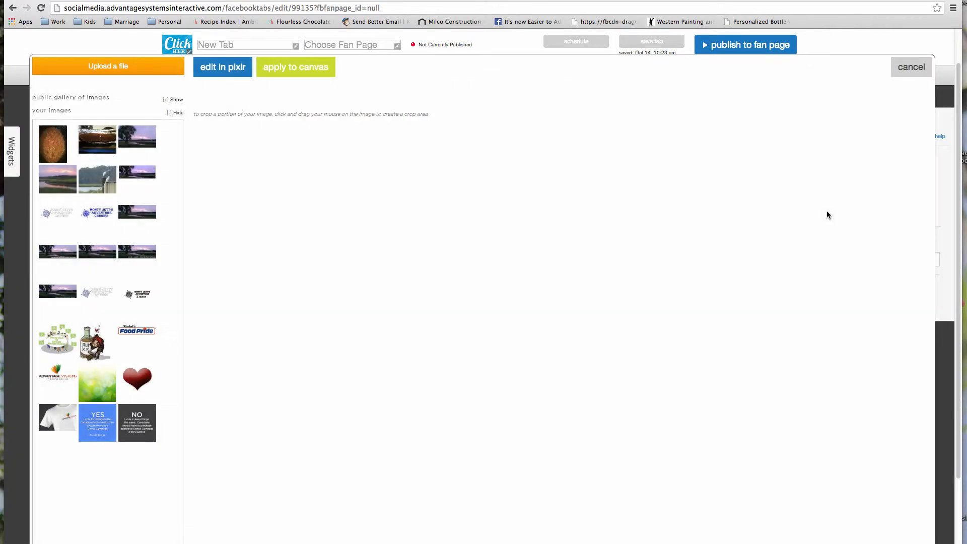
{"action": "left_click", "coordinate": [902, 71]}
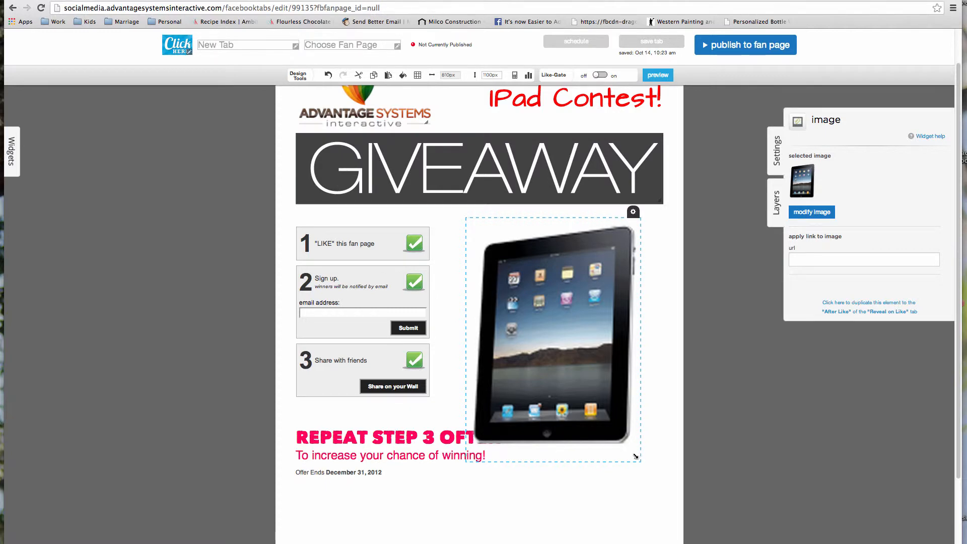
{"action": "left_click_drag", "start_coordinate": [635, 456], "coordinate": [614, 426]}
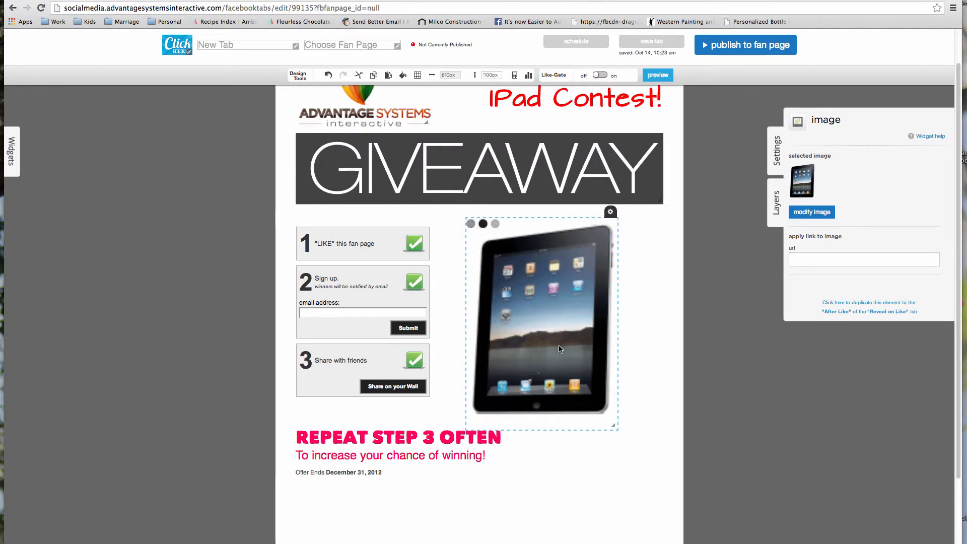
{"action": "mouse_move", "coordinate": [560, 349]}
{"action": "left_mouse_down"}
{"action": "mouse_move", "coordinate": [614, 413]}
{"action": "mouse_move", "coordinate": [547, 342]}
{"action": "mouse_move", "coordinate": [537, 200]}
{"action": "mouse_move", "coordinate": [415, 332]}
{"action": "mouse_move", "coordinate": [583, 414]}
{"action": "mouse_move", "coordinate": [574, 350]}
{"action": "left_mouse_up"}
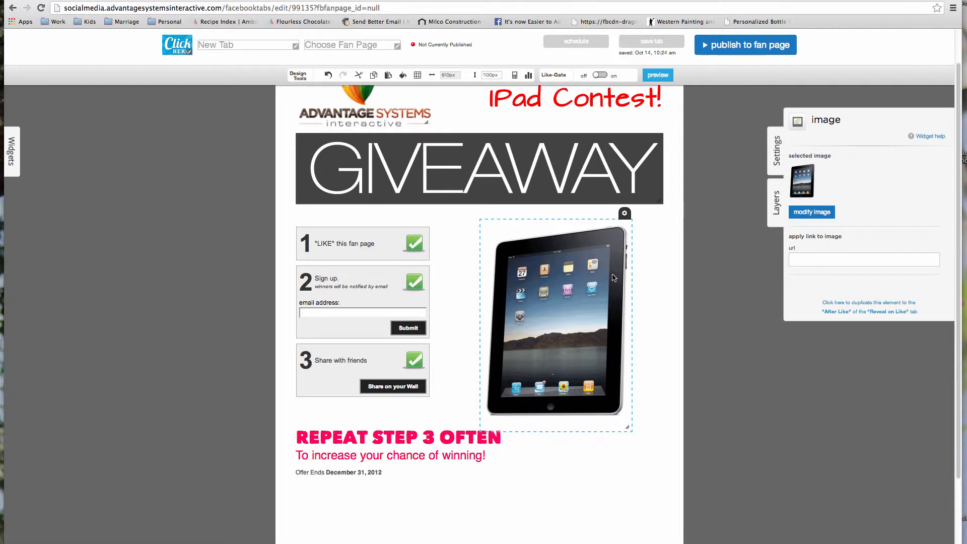
{"action": "mouse_move", "coordinate": [612, 314]}
{"action": "left_mouse_down"}
{"action": "mouse_move", "coordinate": [574, 195]}
{"action": "mouse_move", "coordinate": [553, 170]}
{"action": "mouse_move", "coordinate": [435, 173]}
{"action": "mouse_move", "coordinate": [432, 284]}
{"action": "mouse_move", "coordinate": [460, 360]}
{"action": "mouse_move", "coordinate": [583, 366]}
{"action": "mouse_move", "coordinate": [599, 309]}
{"action": "mouse_move", "coordinate": [608, 310]}
{"action": "left_mouse_up"}
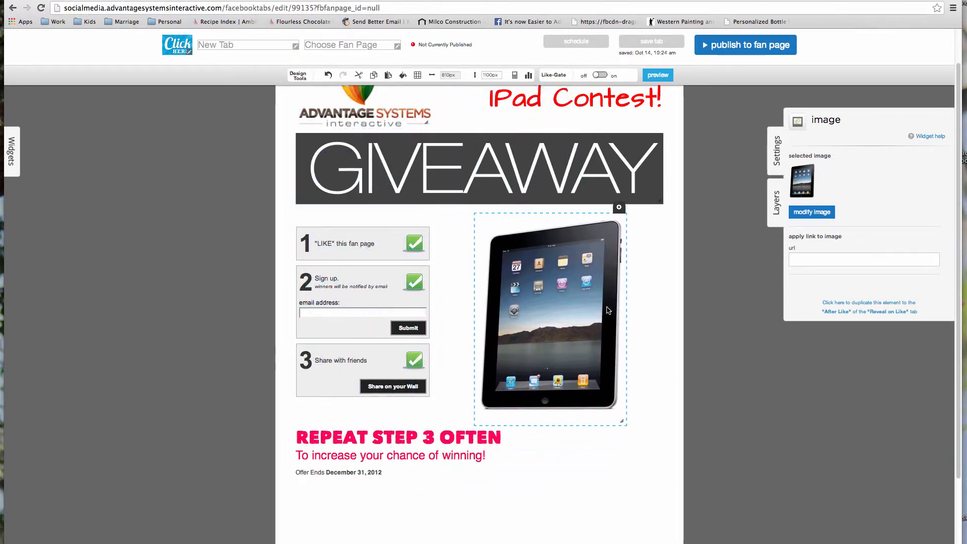
- Send the iPad picture to the back layer and nudge it up under the GIVEAWAY banner
{"action": "left_click", "coordinate": [619, 208]}
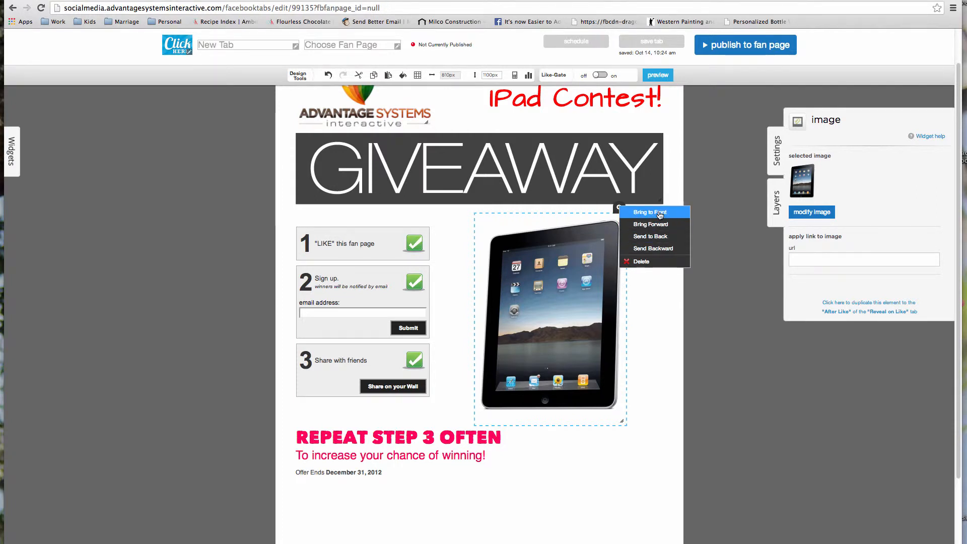
{"action": "left_click", "coordinate": [650, 237]}
{"action": "mouse_move", "coordinate": [592, 343]}
{"action": "left_mouse_down"}
{"action": "mouse_move", "coordinate": [585, 263]}
{"action": "mouse_move", "coordinate": [540, 228]}
{"action": "mouse_move", "coordinate": [504, 231]}
{"action": "mouse_move", "coordinate": [472, 264]}
{"action": "mouse_move", "coordinate": [480, 335]}
{"action": "mouse_move", "coordinate": [602, 346]}
{"action": "left_mouse_up"}
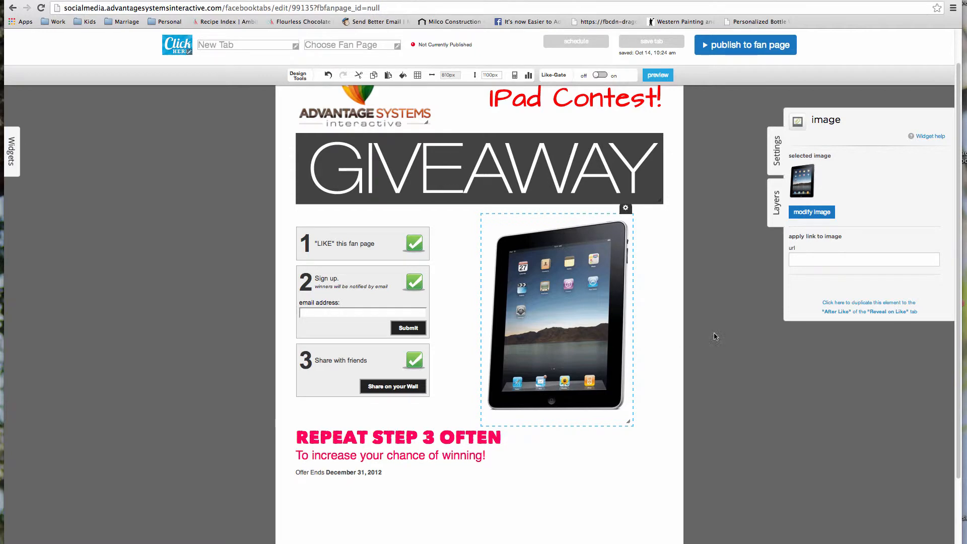
{"action": "left_click_drag", "start_coordinate": [956, 347], "coordinate": [957, 287]}
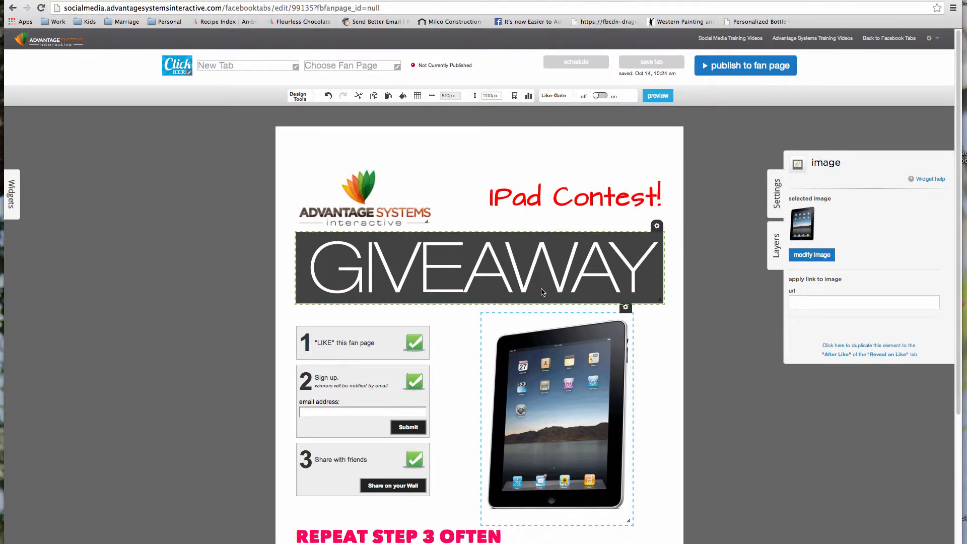
- Add a new Image element from the Widgets panel's design elements to bring up the image gallery
{"action": "left_click", "coordinate": [12, 201]}
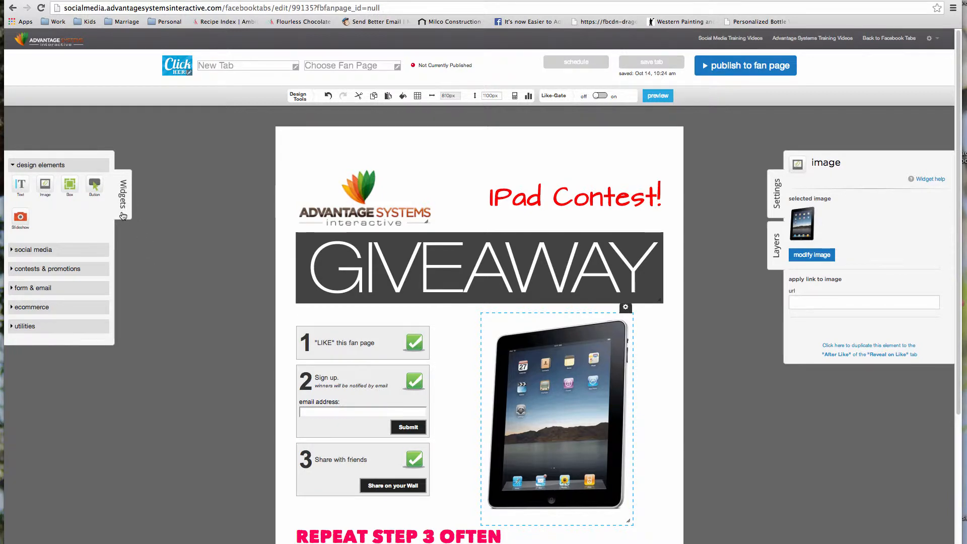
{"action": "key", "text": "super+equal"}
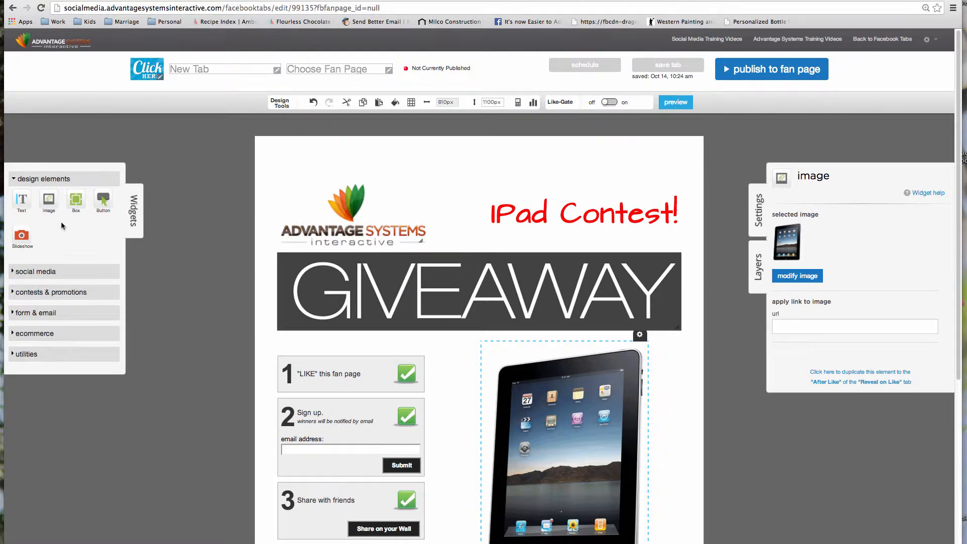
{"action": "left_click", "coordinate": [51, 276]}
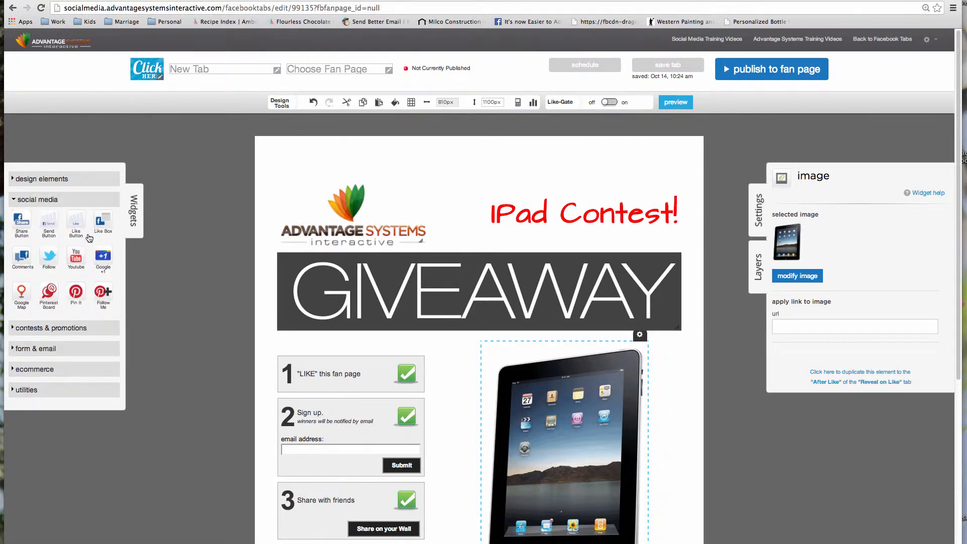
{"action": "left_click", "coordinate": [97, 329]}
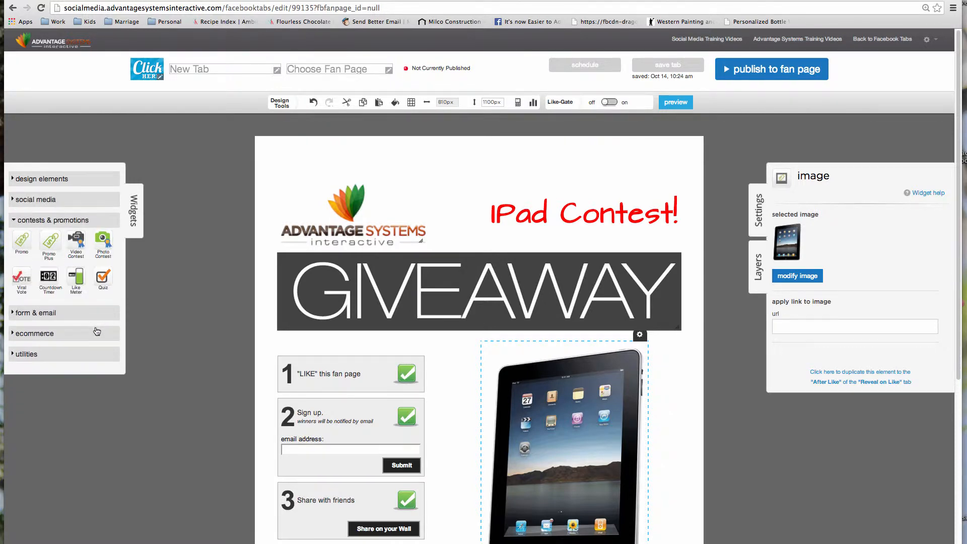
{"action": "left_click", "coordinate": [77, 316]}
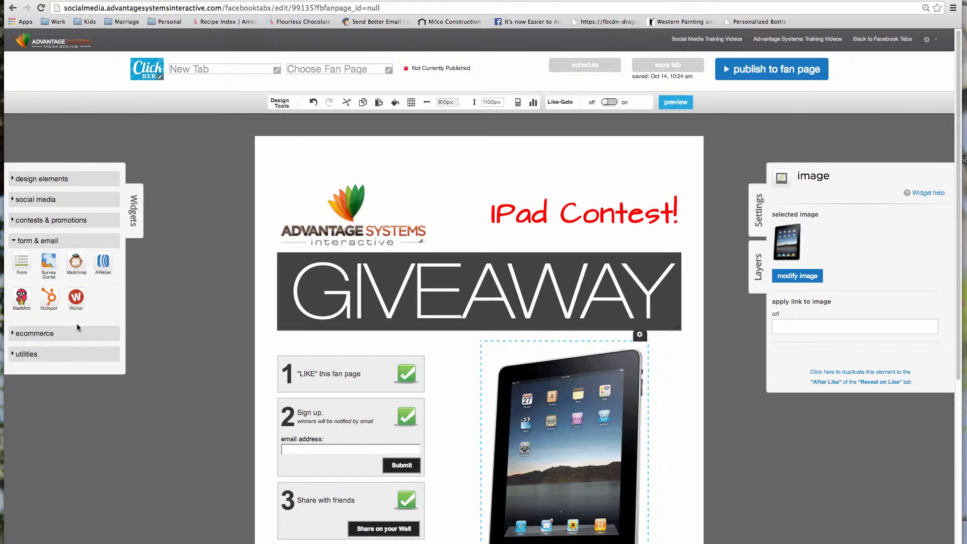
{"action": "left_click", "coordinate": [67, 181]}
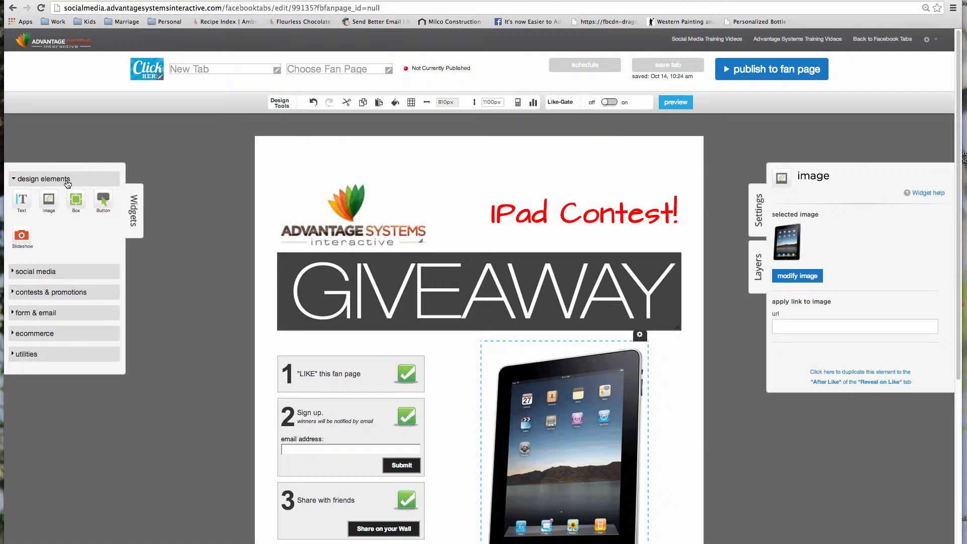
{"action": "left_click", "coordinate": [51, 200]}
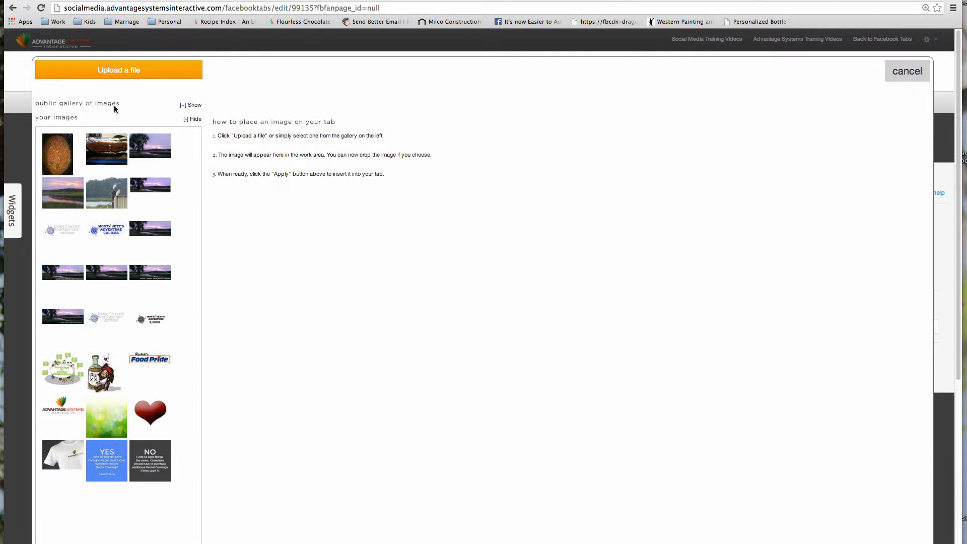
- Browse the public gallery and place the yellow textured background image onto the tab
{"action": "left_click", "coordinate": [192, 106]}
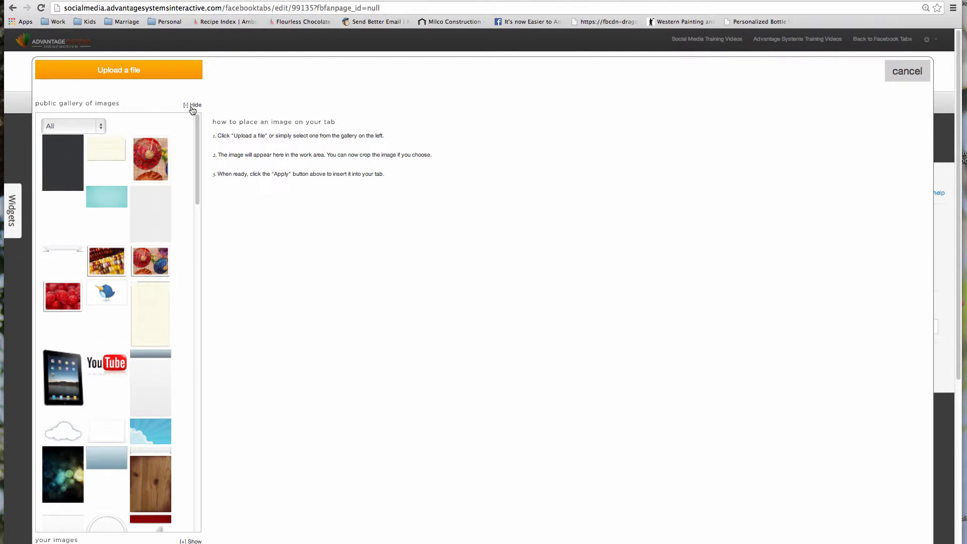
{"action": "left_click", "coordinate": [65, 159]}
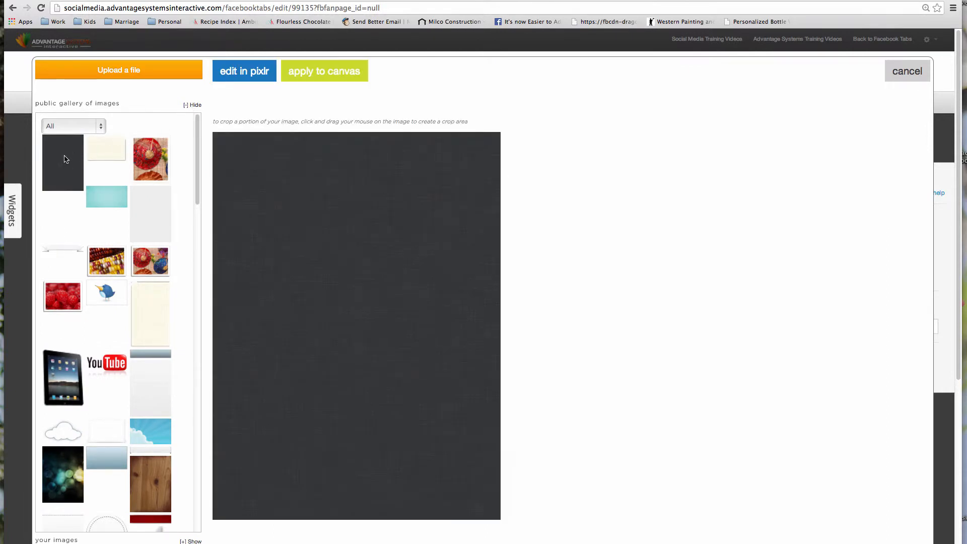
{"action": "left_click", "coordinate": [152, 222]}
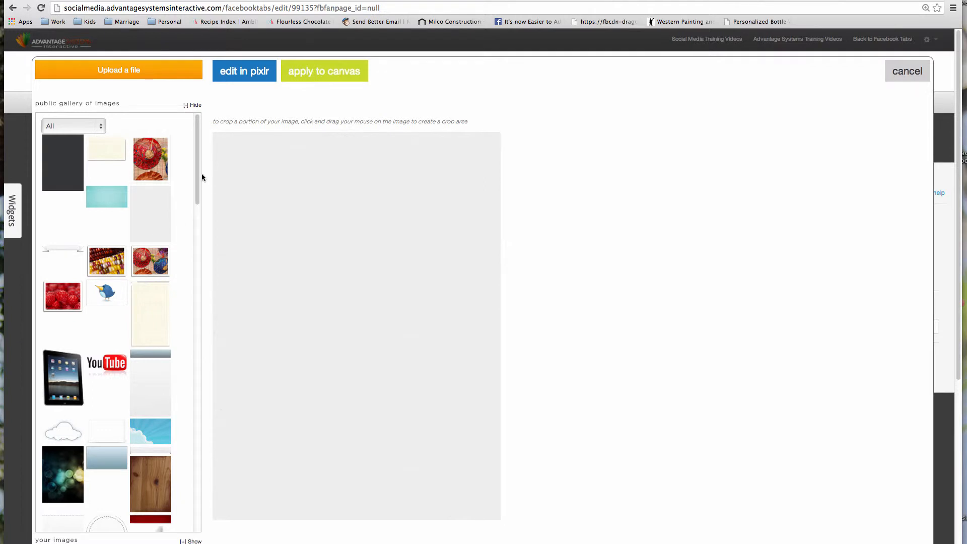
{"action": "left_click_drag", "start_coordinate": [200, 173], "coordinate": [200, 204]}
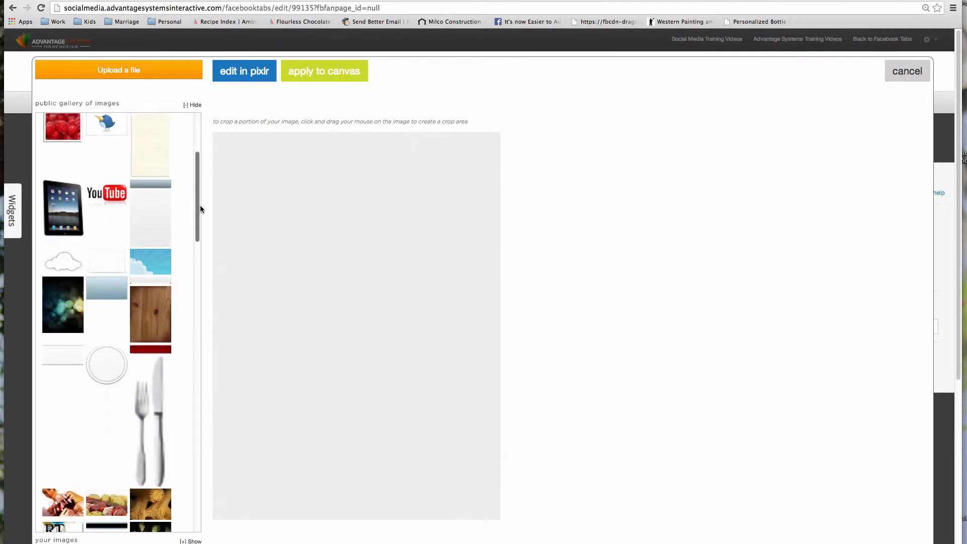
{"action": "left_click", "coordinate": [149, 214]}
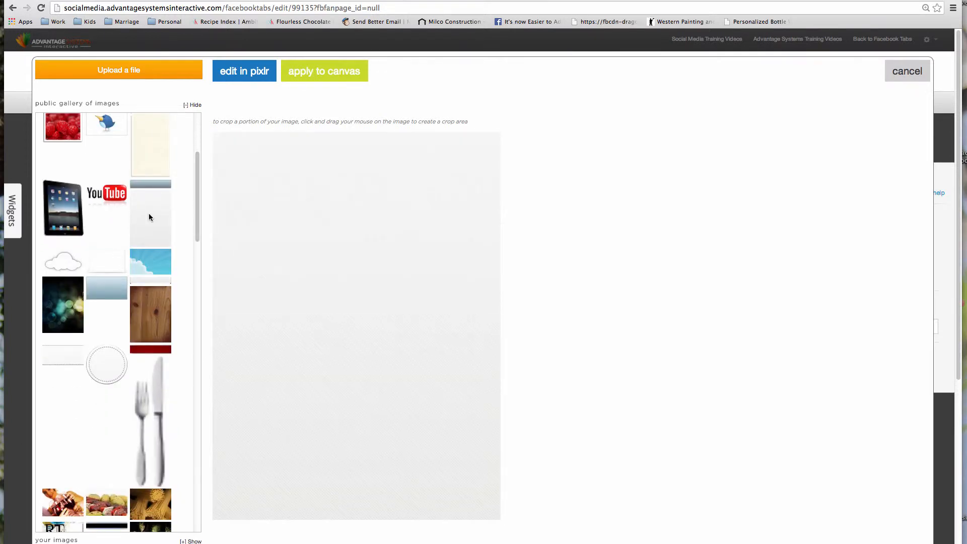
{"action": "scroll", "coordinate": [151, 302], "scroll_direction": "down", "scroll_amount": 15}
{"action": "left_click", "coordinate": [152, 372]}
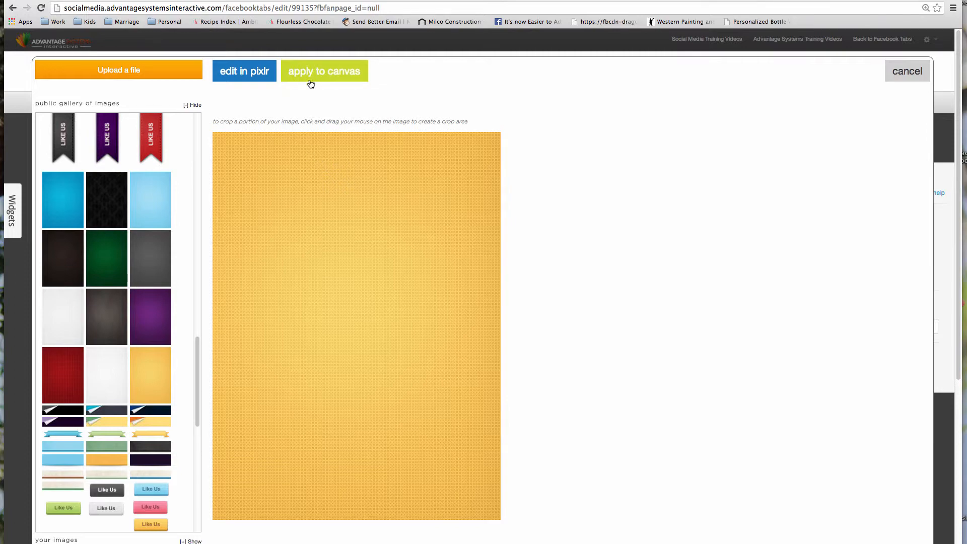
{"action": "left_click", "coordinate": [340, 75]}
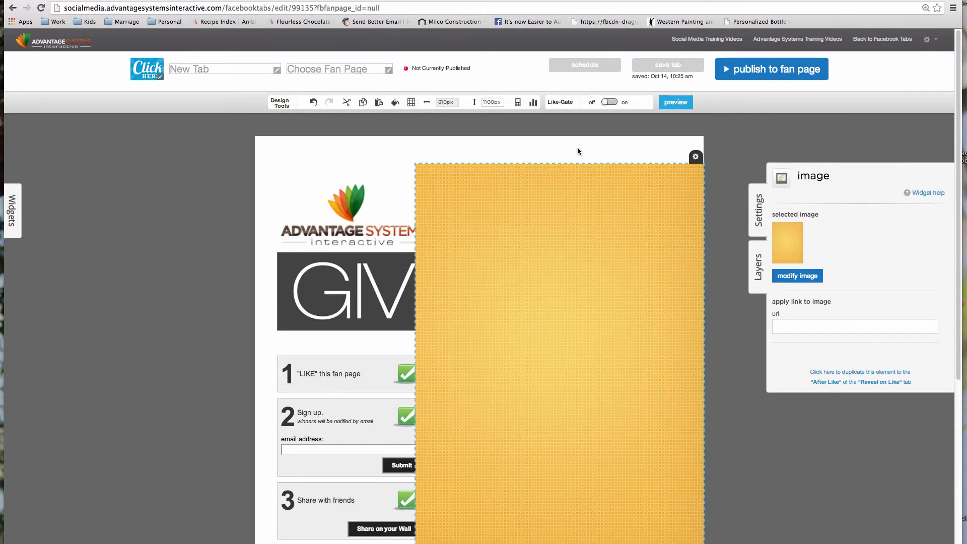
- Zoom out to 75%, stretch the yellow image over the whole page, and send it to back
{"action": "key", "text": "ctrl+0"}
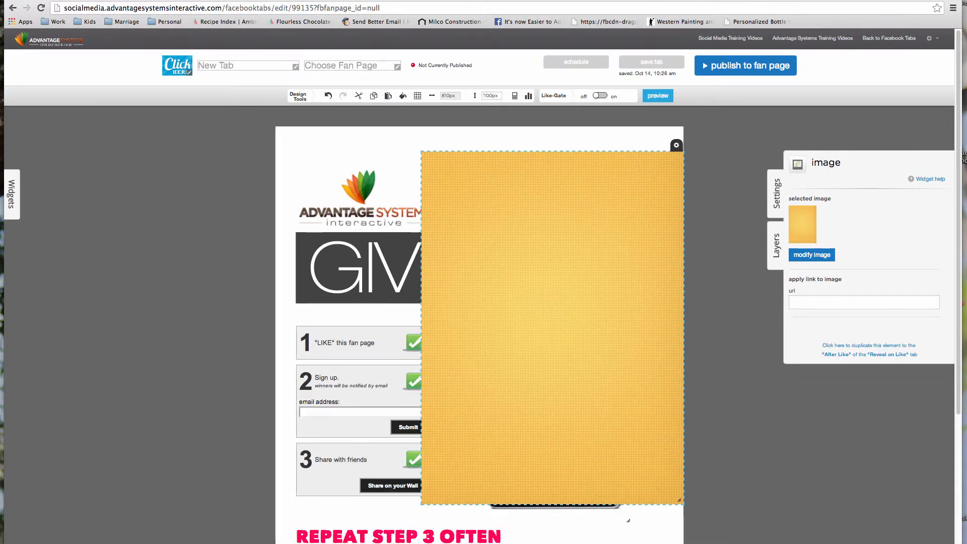
{"action": "key", "text": "ctrl+minus"}
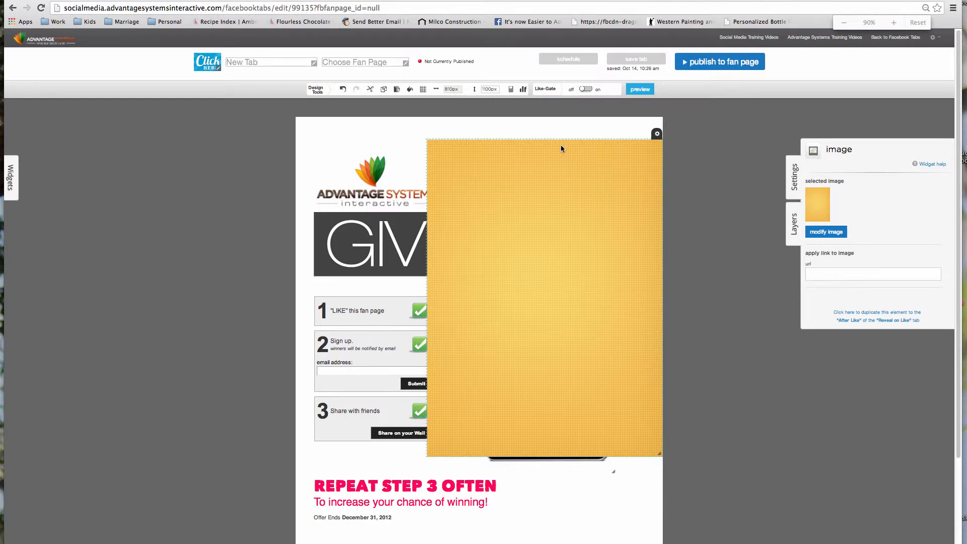
{"action": "key", "text": "ctrl+minus"}
{"action": "key", "text": "ctrl+minus"}
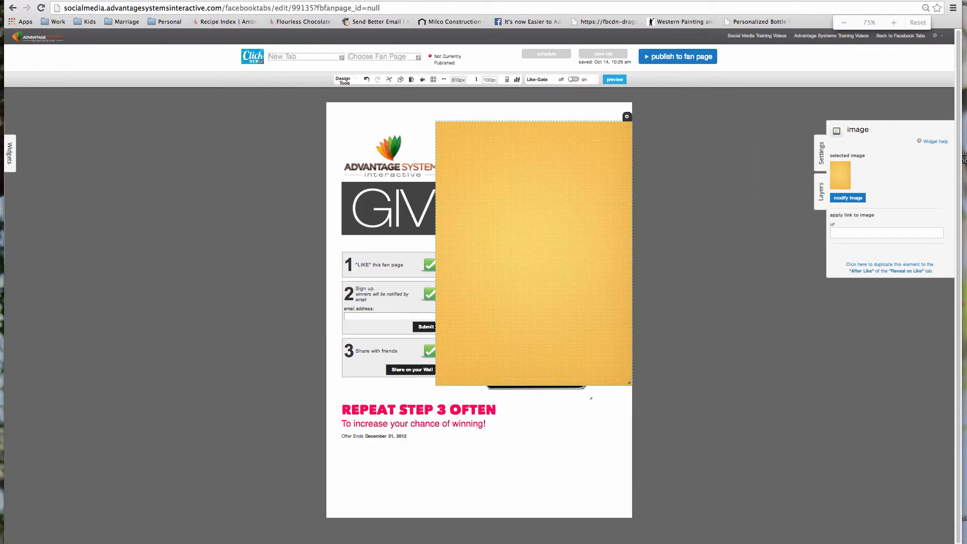
{"action": "left_click_drag", "start_coordinate": [583, 183], "coordinate": [445, 150]}
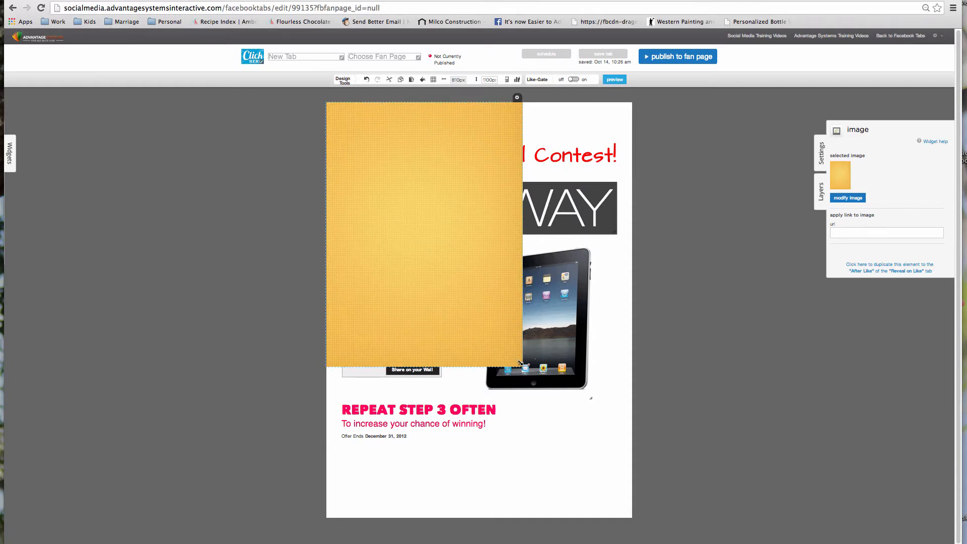
{"action": "left_click_drag", "start_coordinate": [520, 363], "coordinate": [657, 517]}
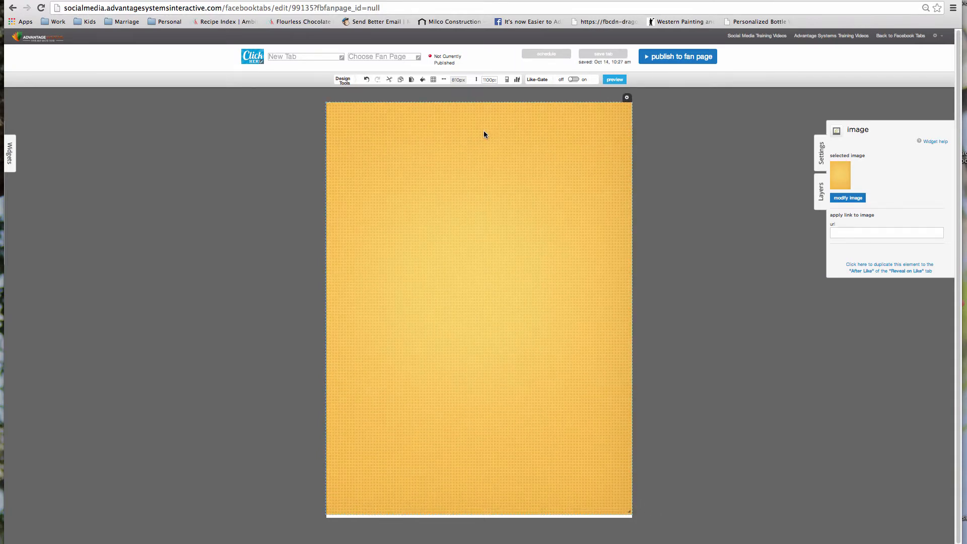
{"action": "left_click", "coordinate": [627, 99]}
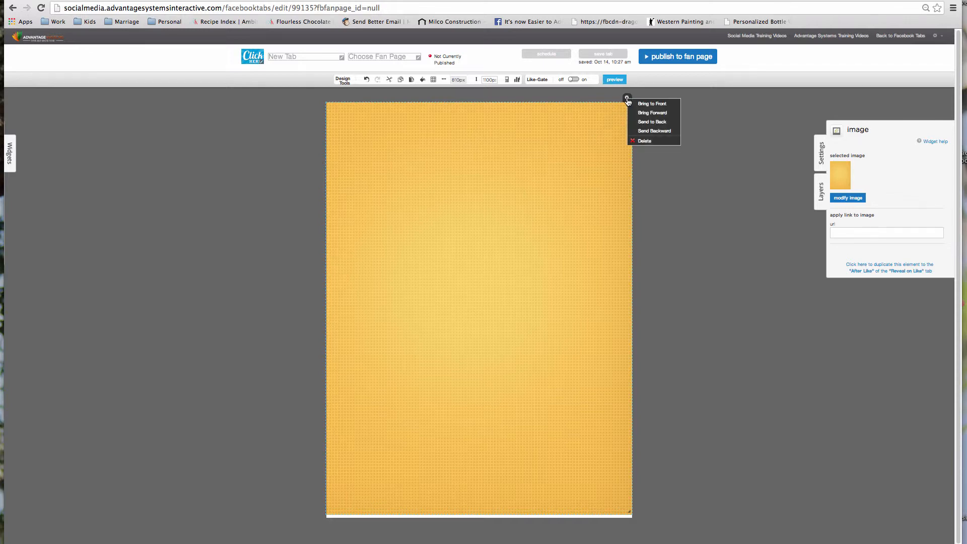
{"action": "left_click", "coordinate": [660, 123]}
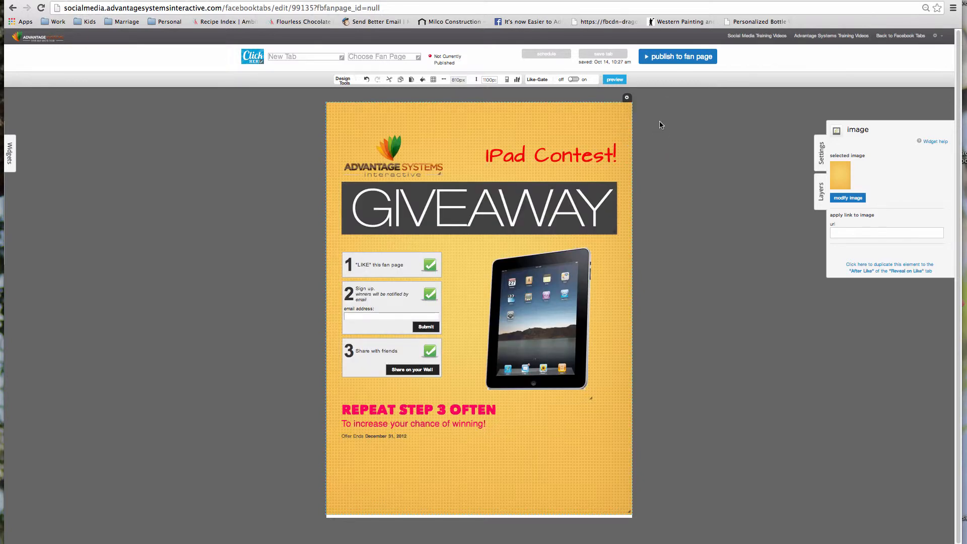
{"action": "mouse_move", "coordinate": [620, 182]}
- Crop the yellow background and fit it beneath the GIVEAWAY banner behind the iPad and steps
{"action": "left_click", "coordinate": [855, 198]}
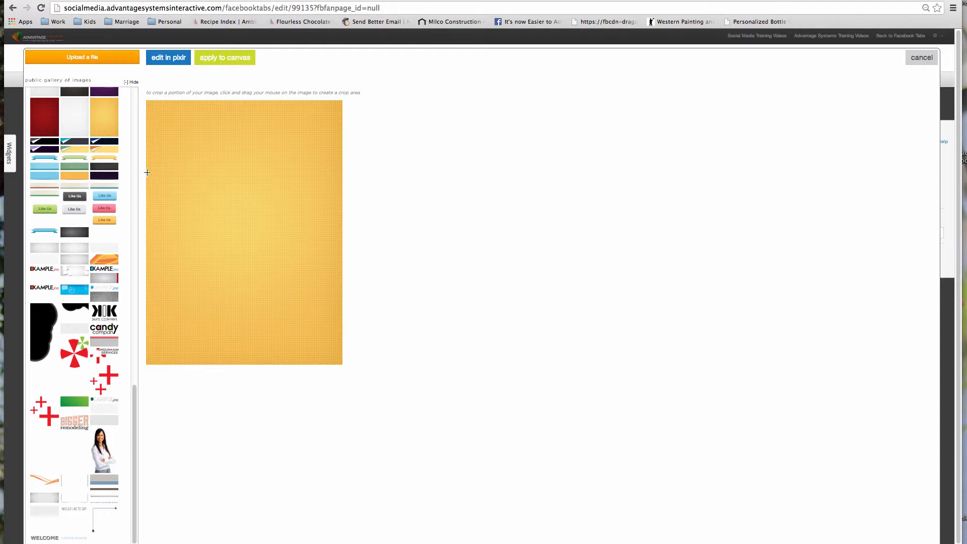
{"action": "left_click_drag", "start_coordinate": [147, 173], "coordinate": [363, 358]}
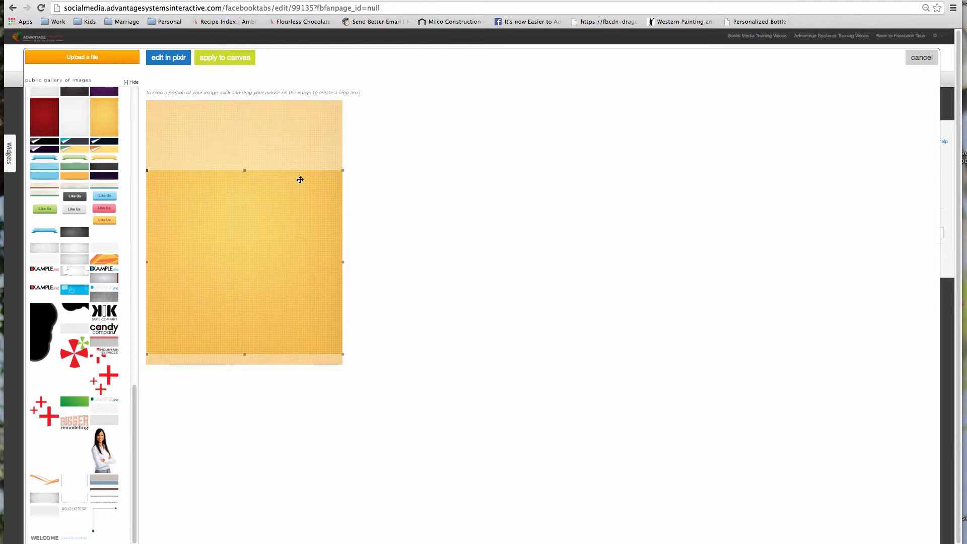
{"action": "left_click", "coordinate": [227, 59]}
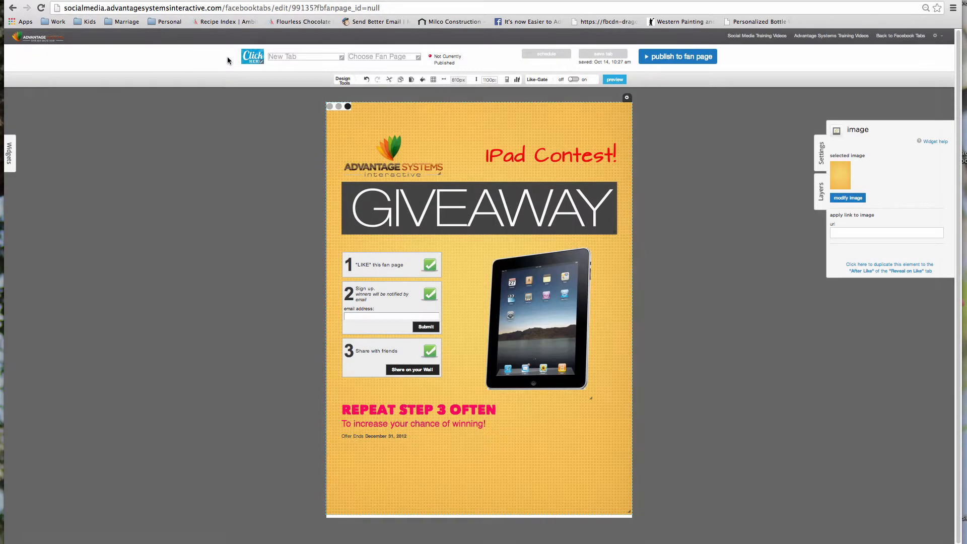
{"action": "left_click_drag", "start_coordinate": [370, 110], "coordinate": [463, 306]}
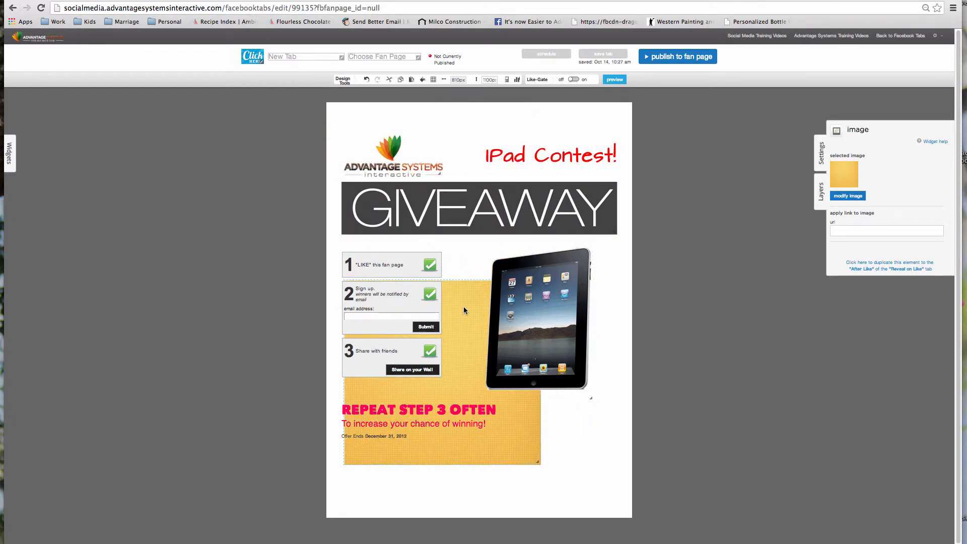
{"action": "left_click_drag", "start_coordinate": [537, 463], "coordinate": [622, 534]}
{"action": "left_click_drag", "start_coordinate": [548, 495], "coordinate": [546, 436]}
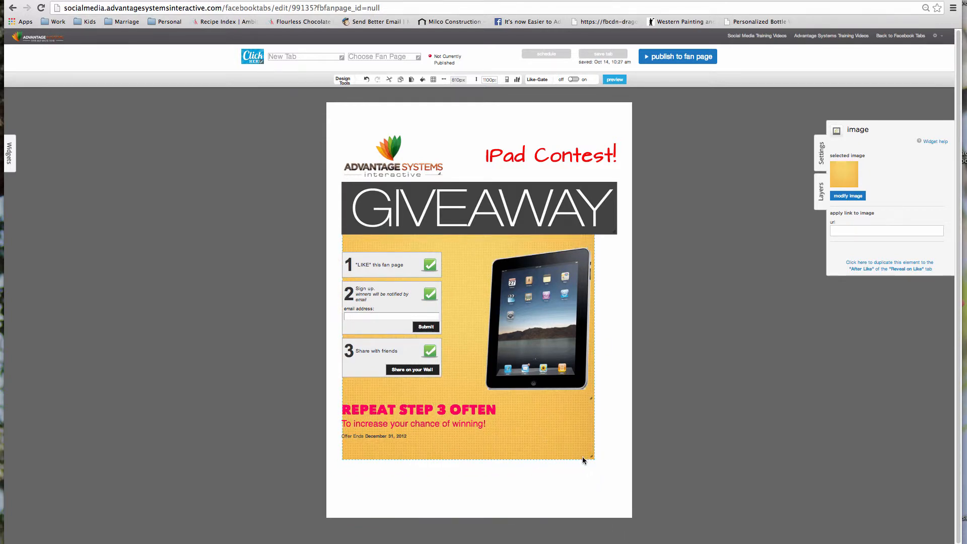
{"action": "left_click_drag", "start_coordinate": [592, 457], "coordinate": [607, 474]}
- Shift the iPad Contest! title slightly left and down
{"action": "left_click", "coordinate": [584, 157]}
{"action": "left_click_drag", "start_coordinate": [583, 157], "coordinate": [569, 167]}
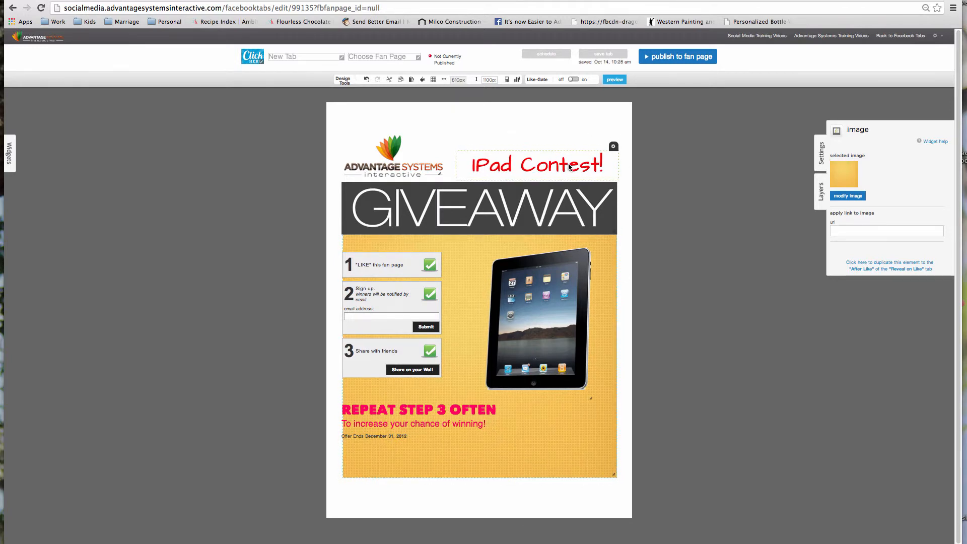
{"action": "left_click", "coordinate": [512, 151]}
{"action": "left_click", "coordinate": [9, 153]}
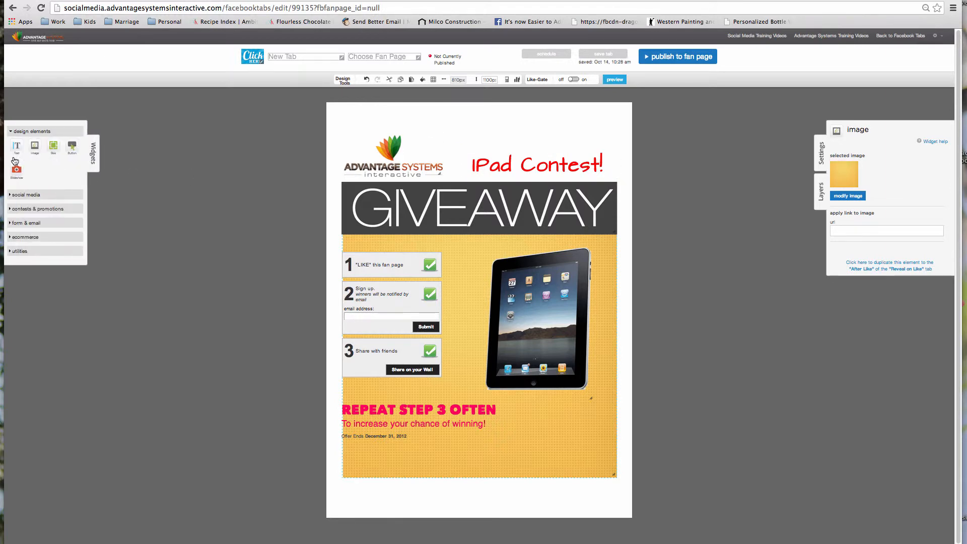
- Add an empty box with 5px rounded corners and stretch it across the iPad Contest! title
{"action": "left_click", "coordinate": [53, 146]}
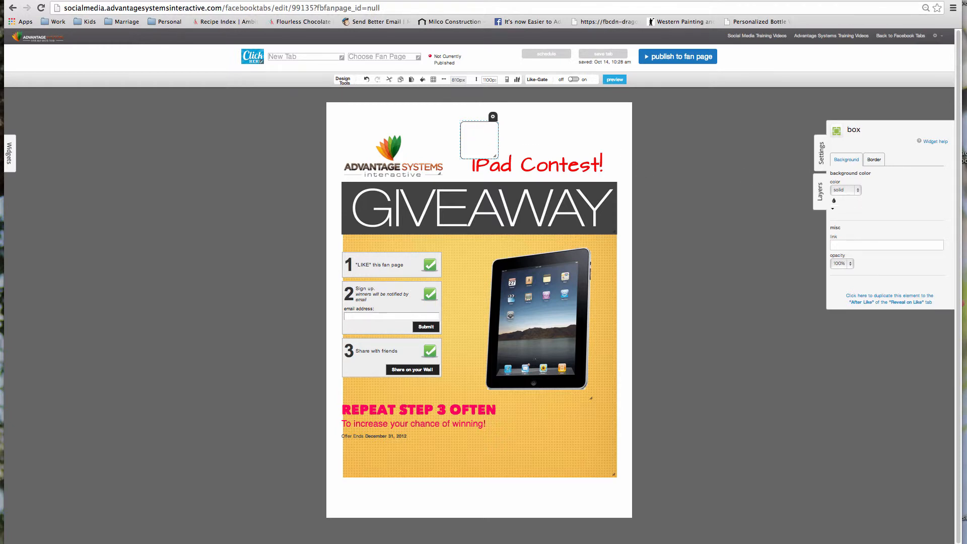
{"action": "key", "text": "super+equal"}
{"action": "key", "text": "super+equal"}
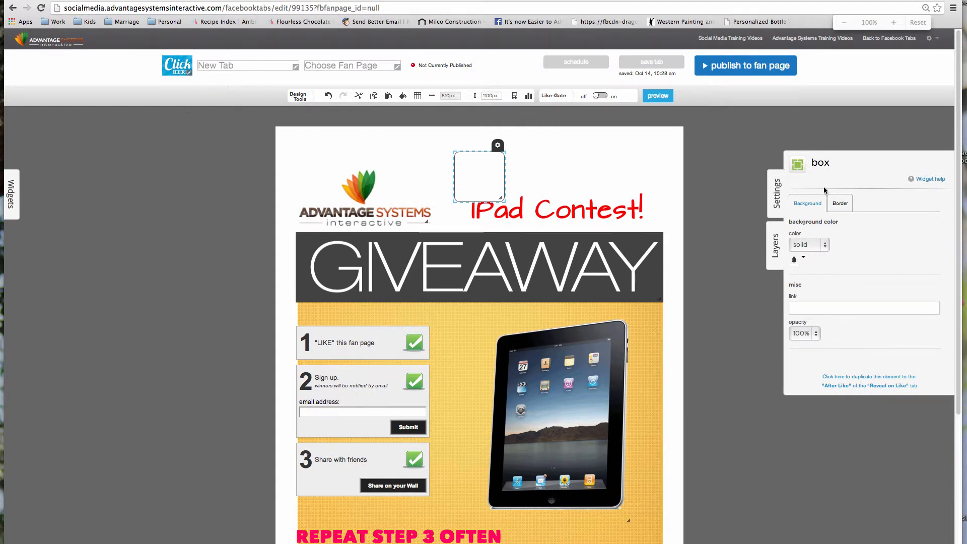
{"action": "left_click", "coordinate": [804, 258]}
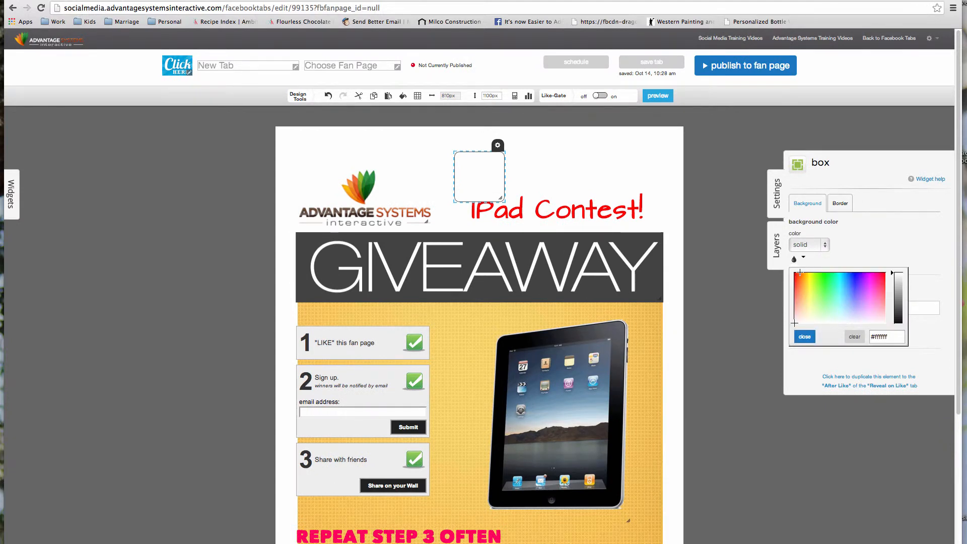
{"action": "left_click", "coordinate": [840, 204]}
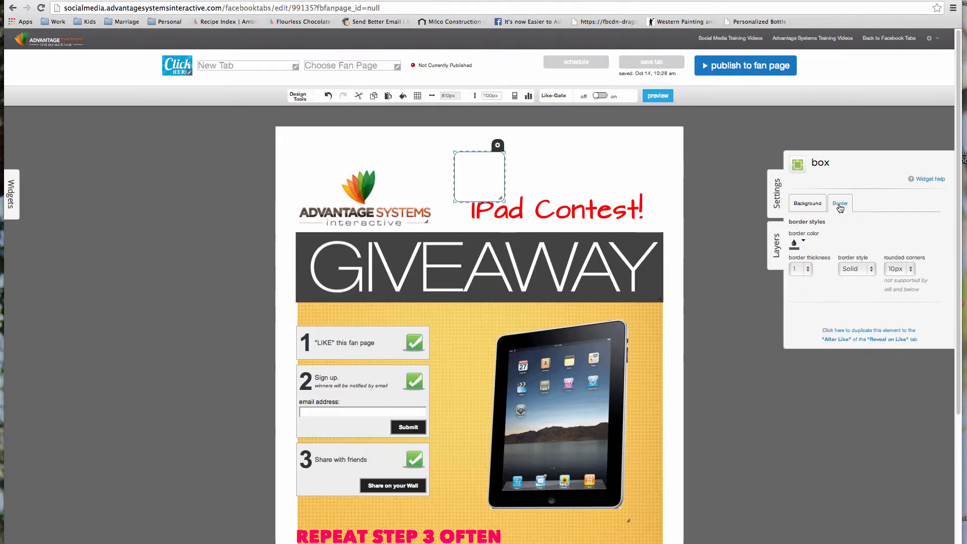
{"action": "left_click", "coordinate": [911, 270]}
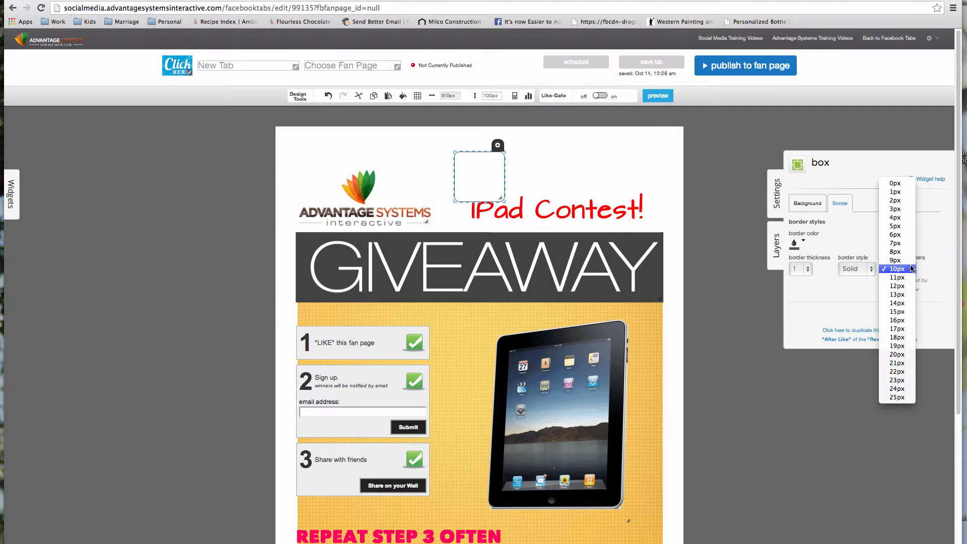
{"action": "left_click", "coordinate": [904, 226]}
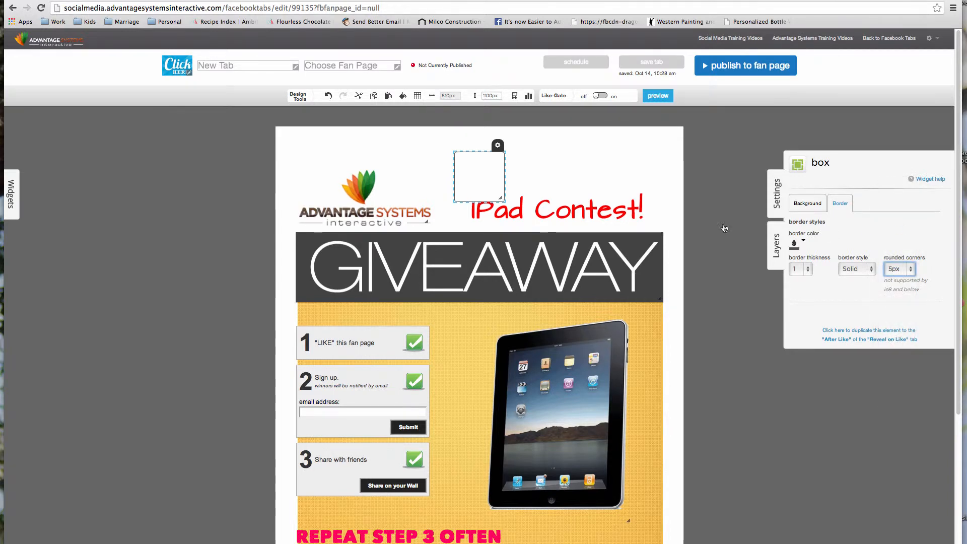
{"action": "left_click_drag", "start_coordinate": [477, 167], "coordinate": [487, 202]}
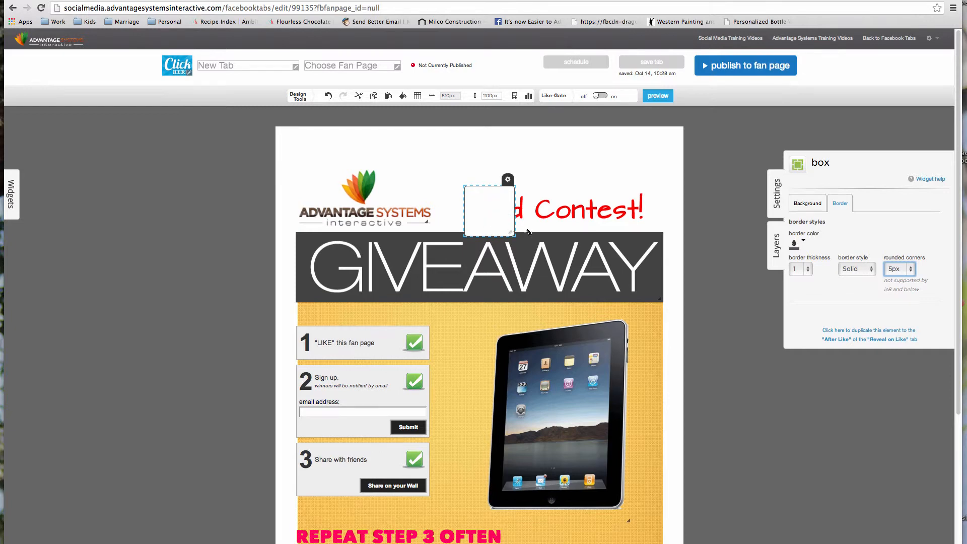
{"action": "left_click_drag", "start_coordinate": [529, 231], "coordinate": [656, 240]}
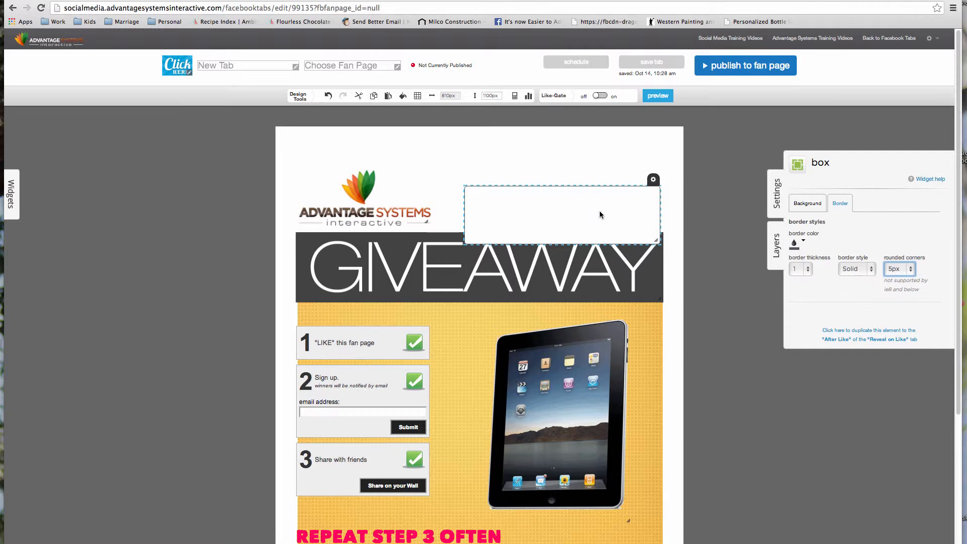
- Send the box behind the iPad Contest! text and nudge the Advantage Systems logo right
{"action": "left_click", "coordinate": [654, 180]}
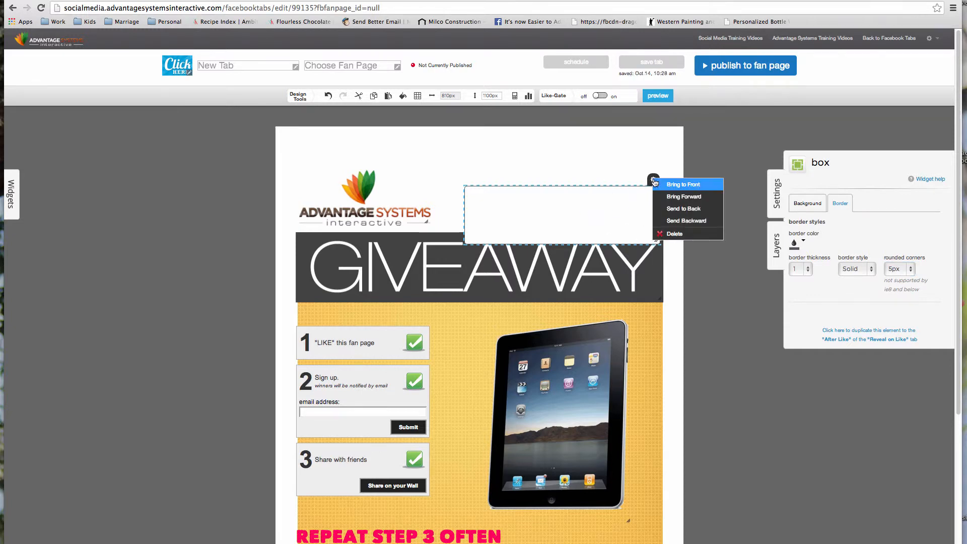
{"action": "left_click", "coordinate": [669, 209]}
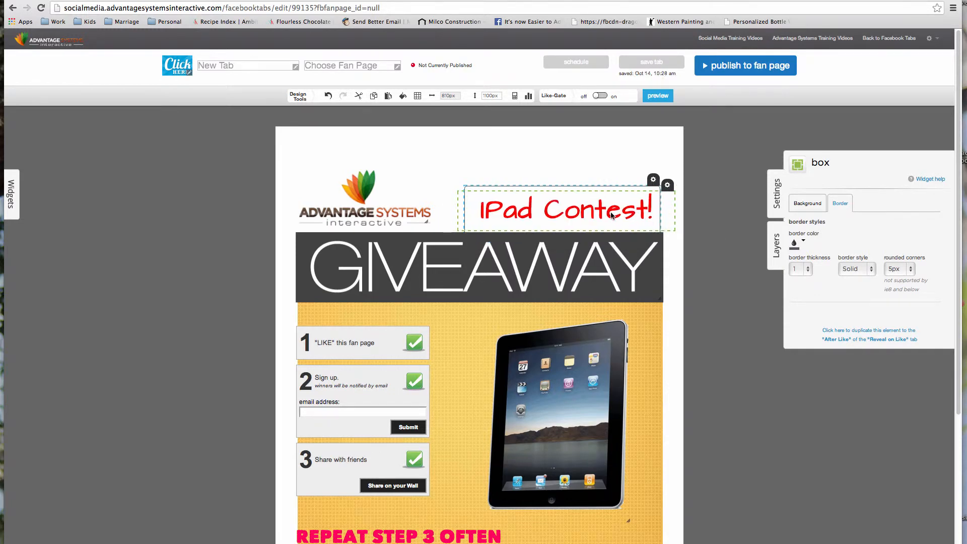
{"action": "left_click_drag", "start_coordinate": [355, 214], "coordinate": [370, 214]}
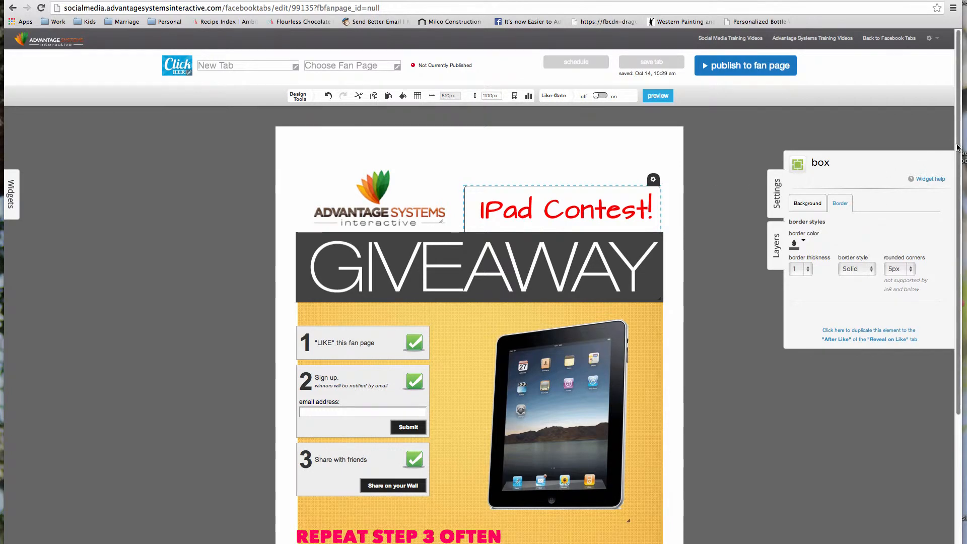
{"action": "scroll", "coordinate": [959, 202], "scroll_direction": "down", "scroll_amount": 5}
{"action": "scroll", "coordinate": [962, 202], "scroll_direction": "up", "scroll_amount": 1}
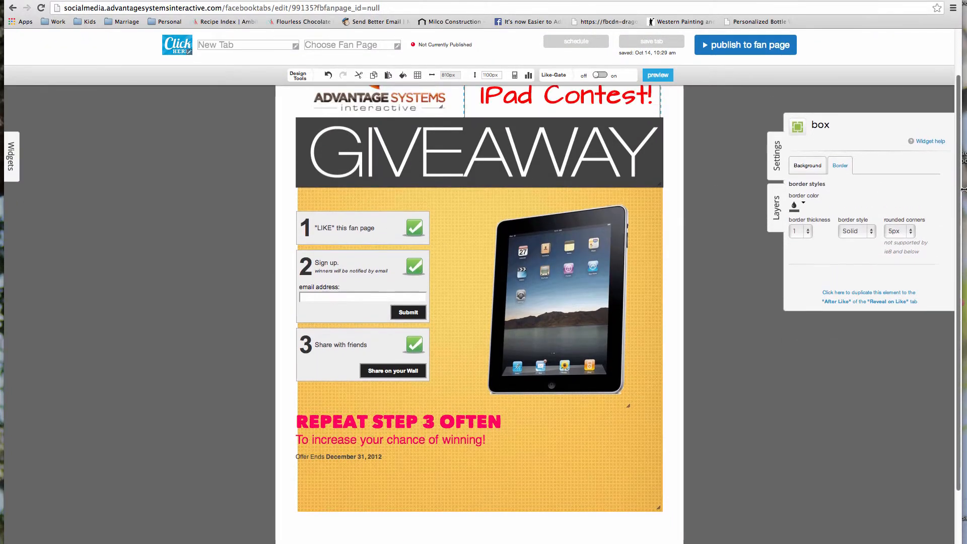
- Move the REPEAT STEP 3 OFTEN block toward centre; make its subline white, heading black at 40px
{"action": "left_click", "coordinate": [421, 423]}
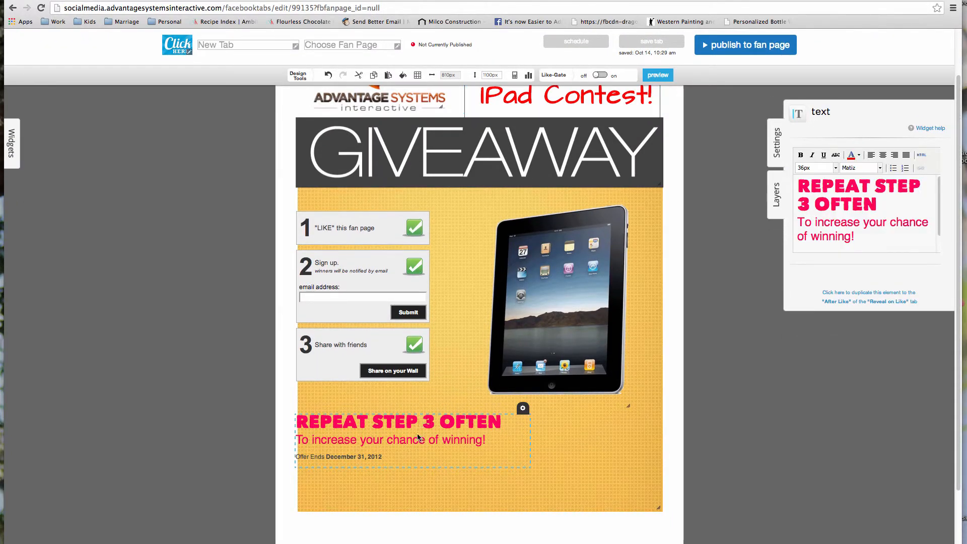
{"action": "left_click_drag", "start_coordinate": [422, 424], "coordinate": [488, 426]}
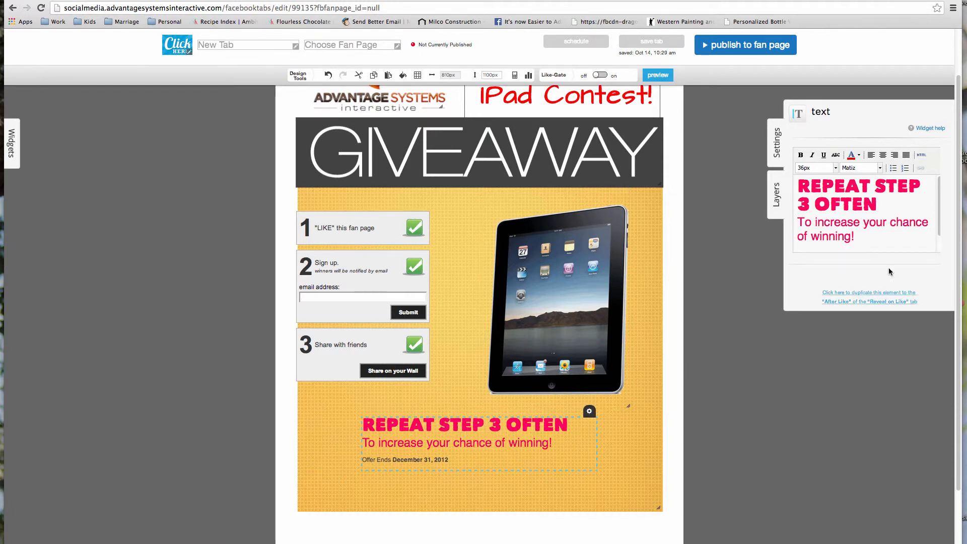
{"action": "left_click_drag", "start_coordinate": [860, 235], "coordinate": [792, 187]}
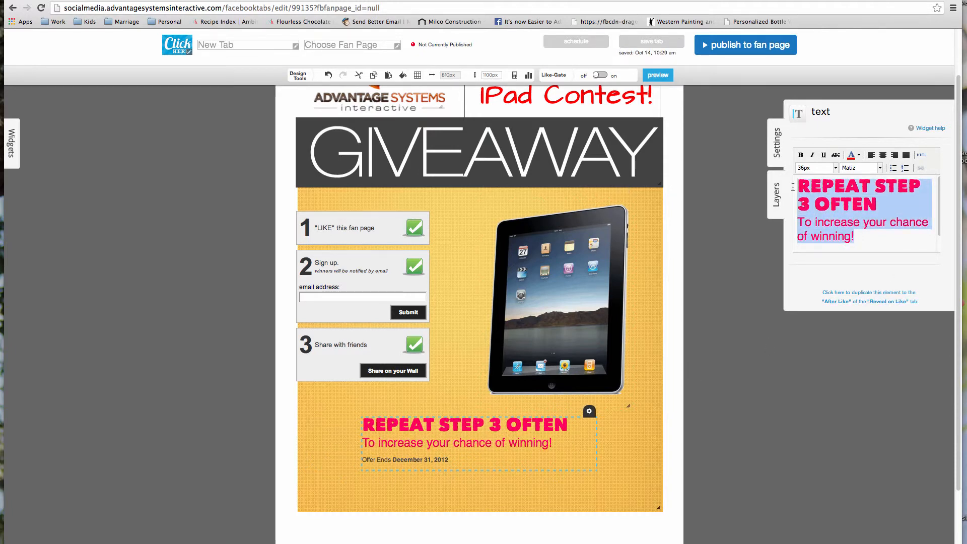
{"action": "left_click", "coordinate": [859, 155]}
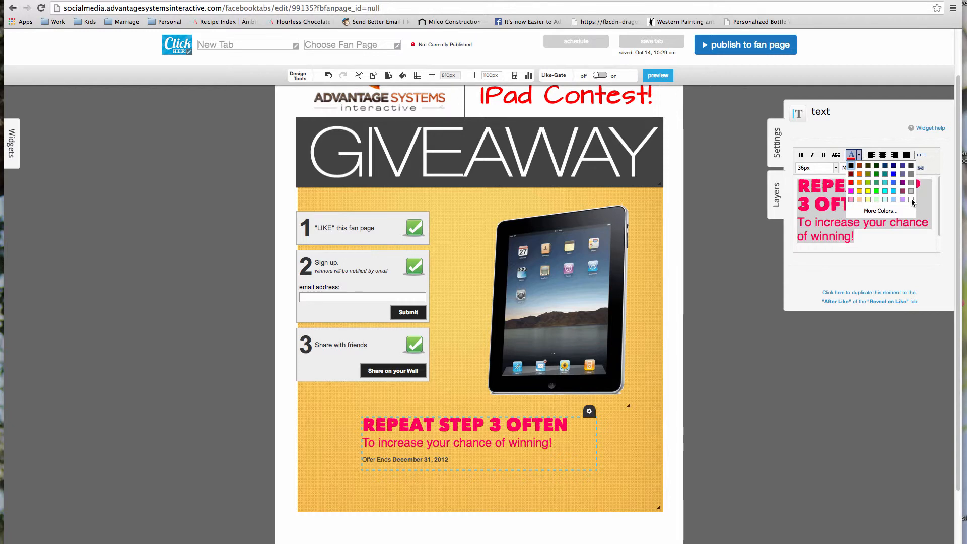
{"action": "left_click", "coordinate": [911, 200]}
{"action": "left_click_drag", "start_coordinate": [892, 204], "coordinate": [795, 188]}
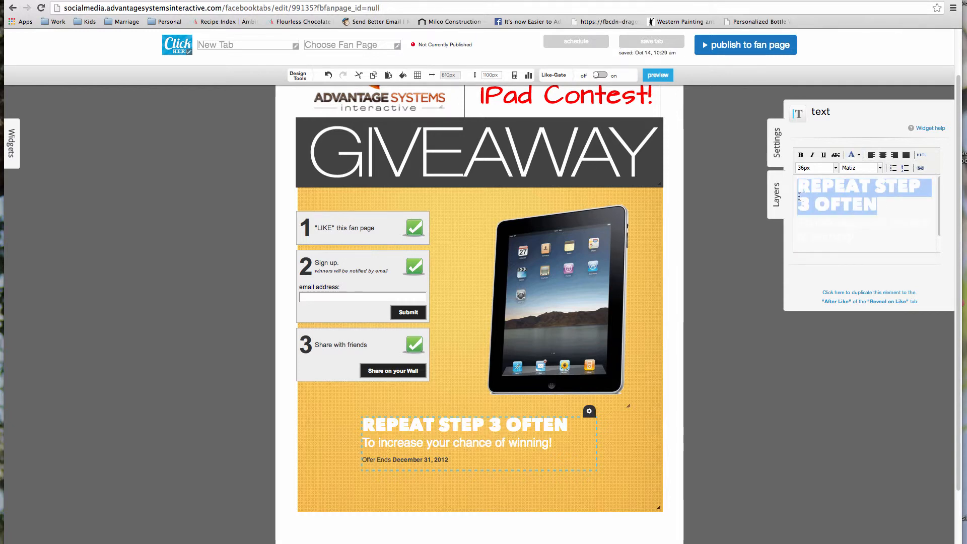
{"action": "left_click", "coordinate": [858, 155]}
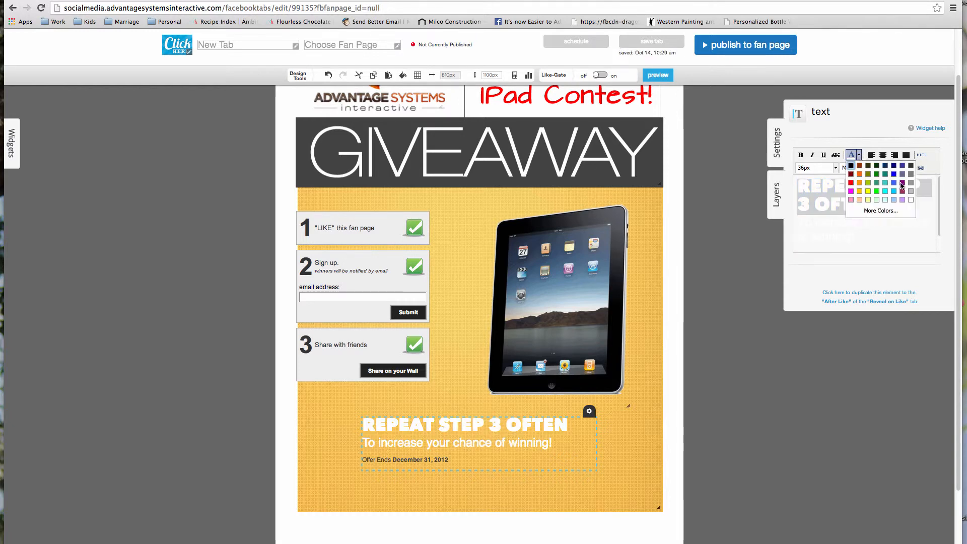
{"action": "left_click", "coordinate": [910, 169]}
{"action": "left_click", "coordinate": [836, 168]}
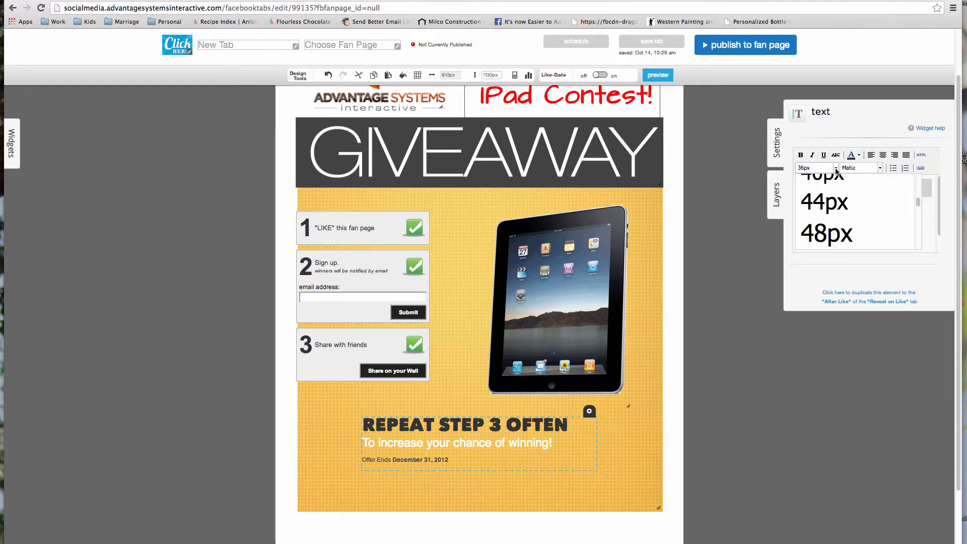
{"action": "left_click", "coordinate": [836, 177]}
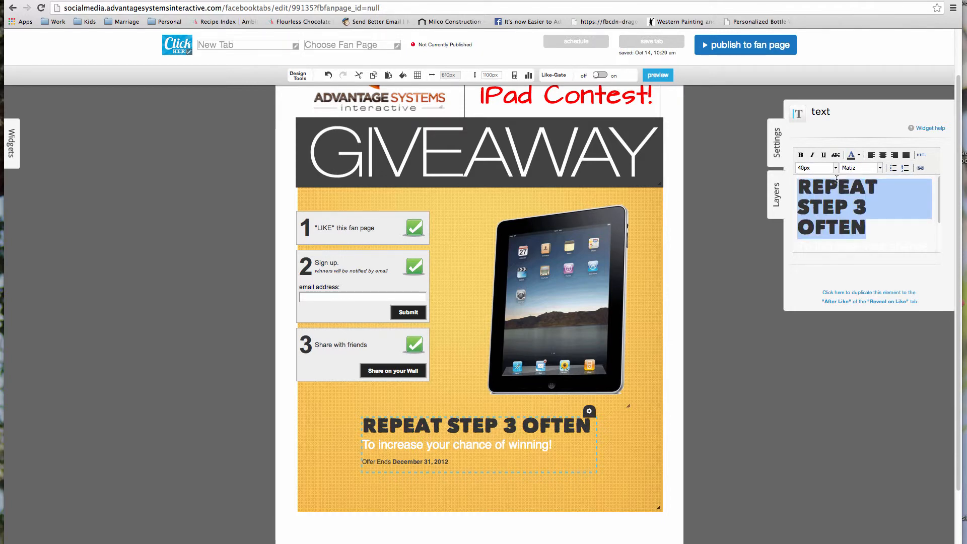
- Add the winner line (selected December 12th, emailed, announced on Facebook) and shift the steps block right
{"action": "left_click", "coordinate": [900, 247]}
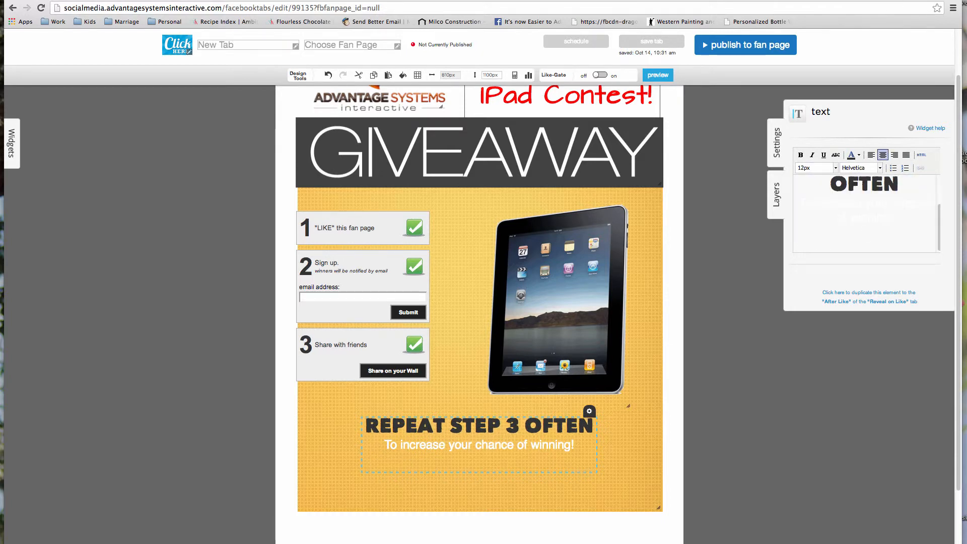
{"action": "type", "text": "The wi"}
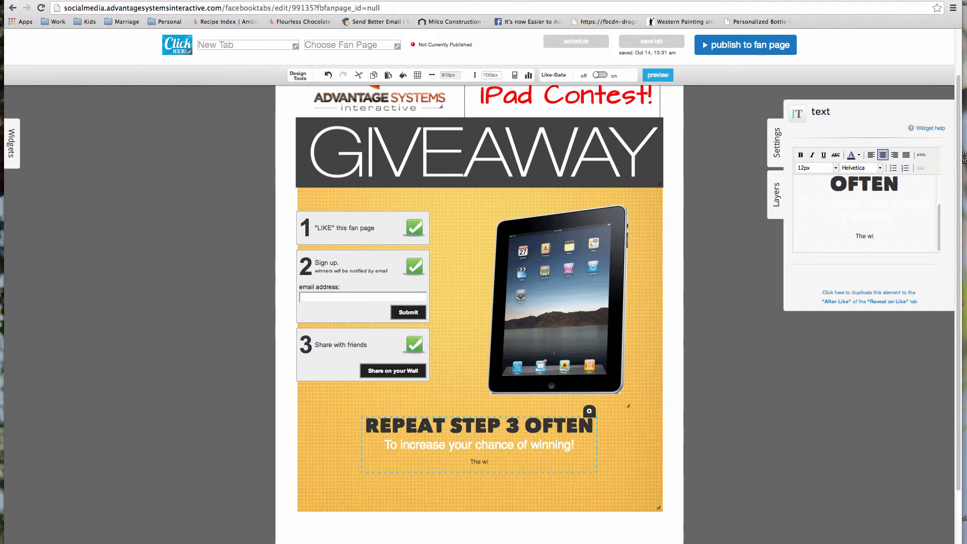
{"action": "type", "text": "nner be selected"}
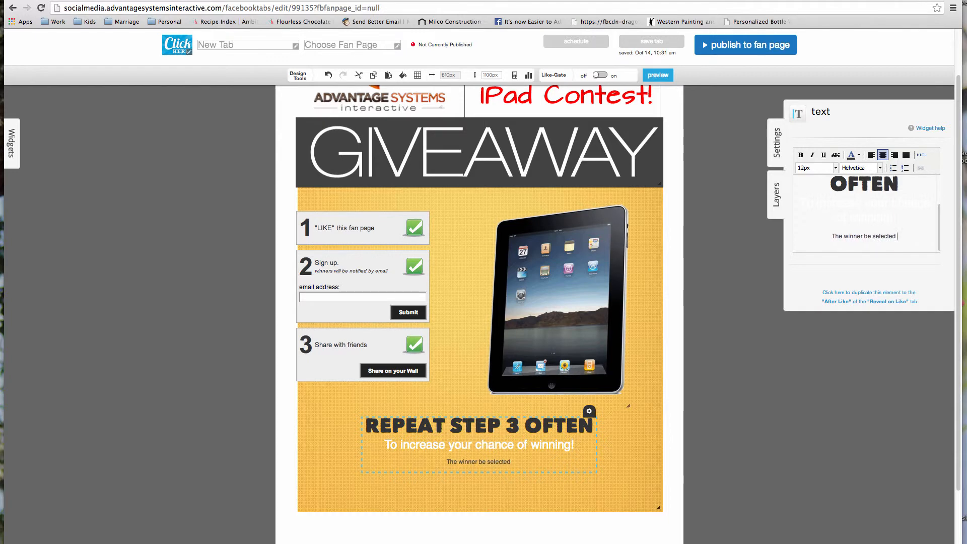
{"action": "type", "text": "on December 12th  notified via email and announced on Facebook"}
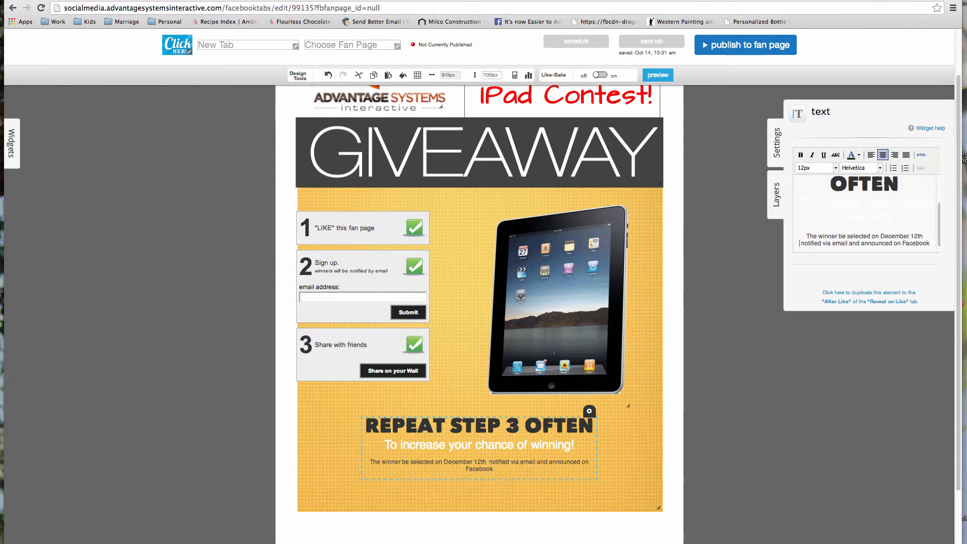
{"action": "key", "text": "BackSpace"}
{"action": "type", "text": ","}
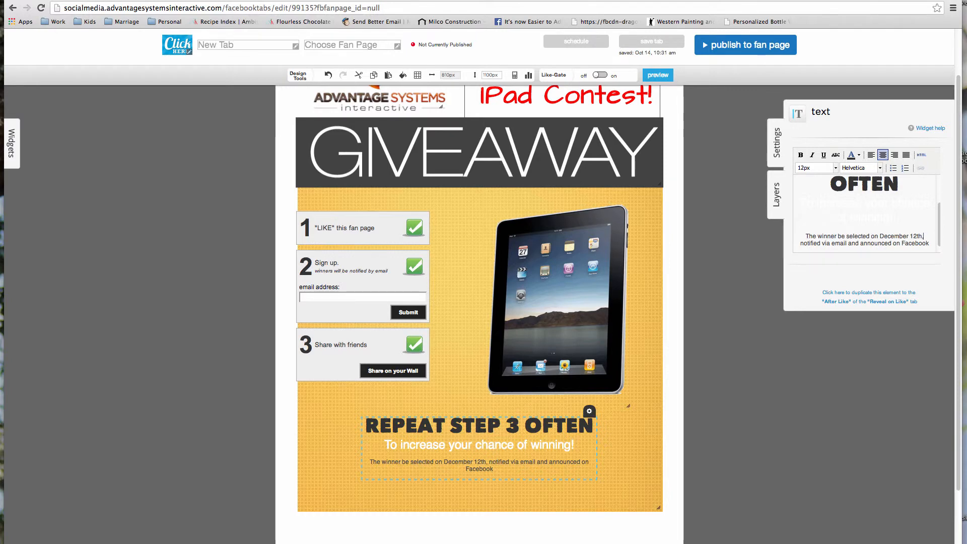
{"action": "type", "text": "."}
{"action": "left_click_drag", "start_coordinate": [339, 235], "coordinate": [364, 242]}
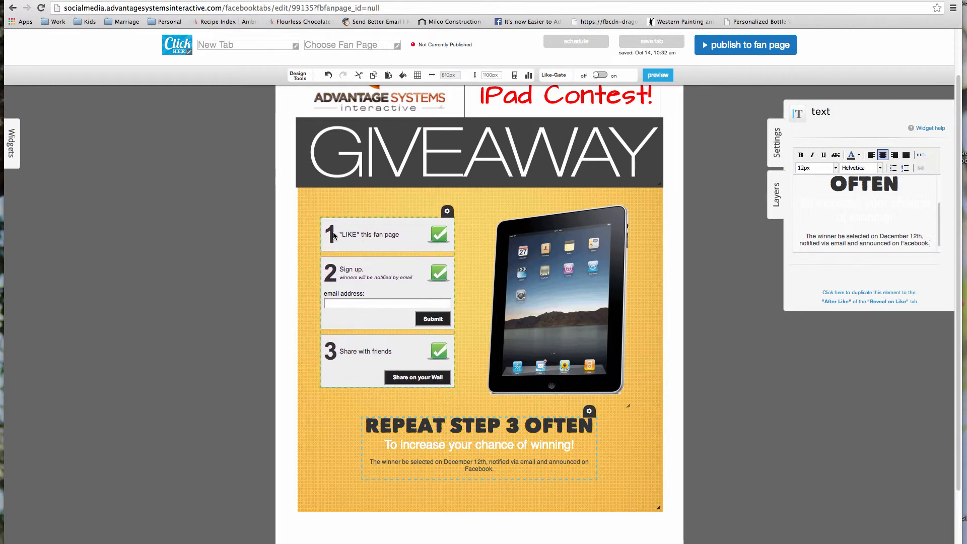
- Title the share post 'Make sure to Register To Win an IPAD from Advantage Systems Interactive'
{"action": "left_click", "coordinate": [352, 243]}
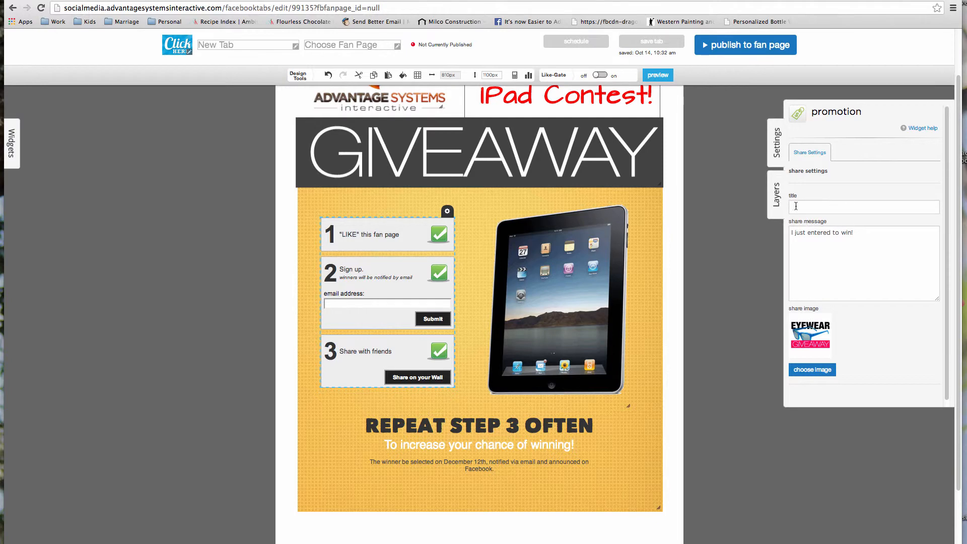
{"action": "left_click", "coordinate": [895, 206]}
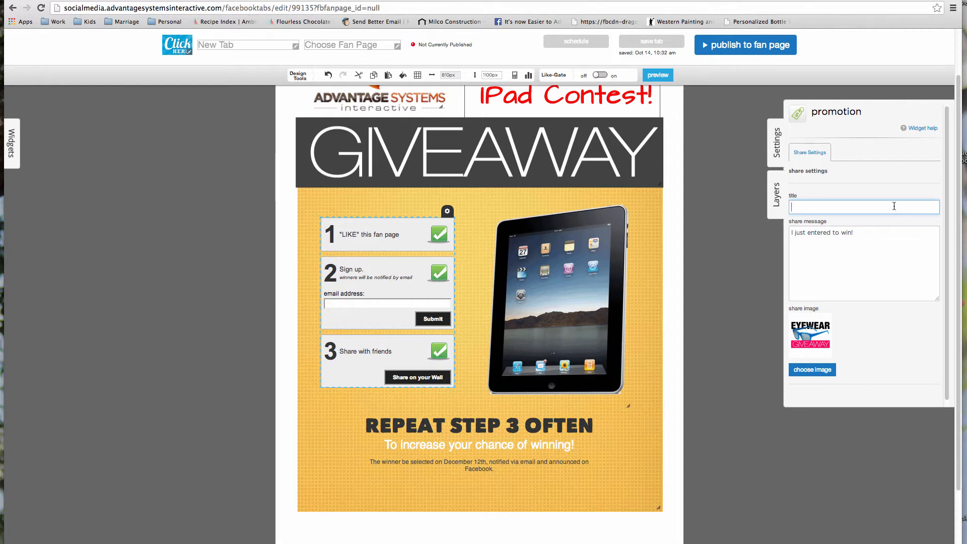
{"action": "type", "text": "Make s"}
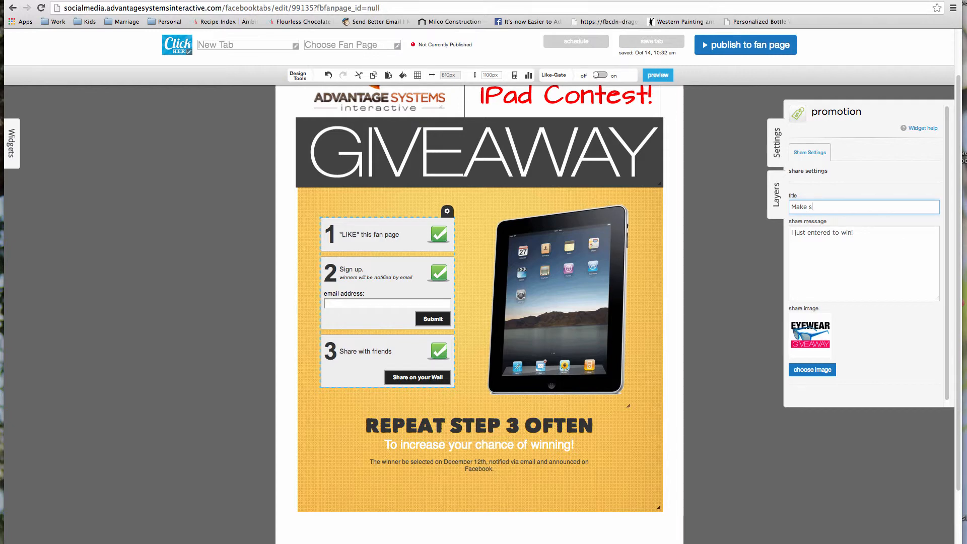
{"action": "type", "text": "ure to Register To Win an IP"}
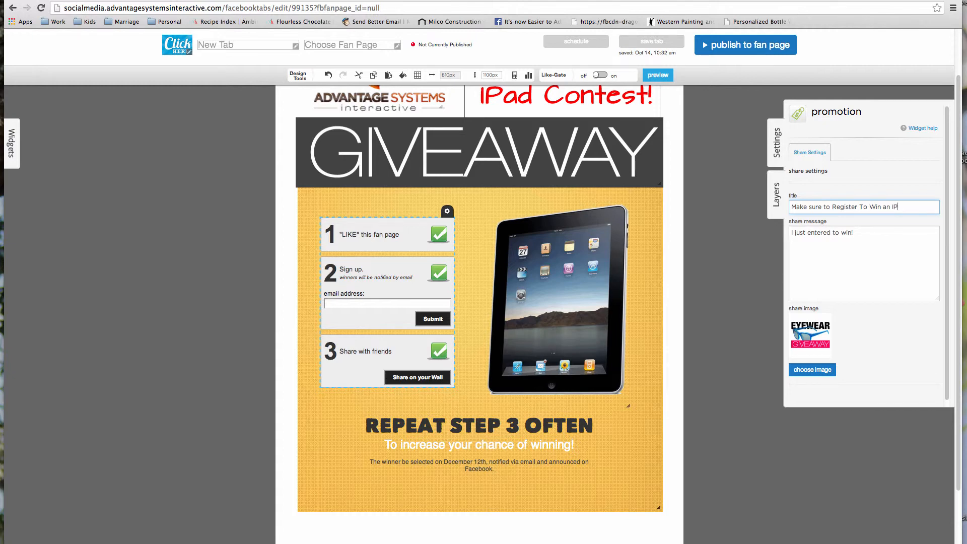
{"action": "type", "text": "AD from Advantage Systems Interactive"}
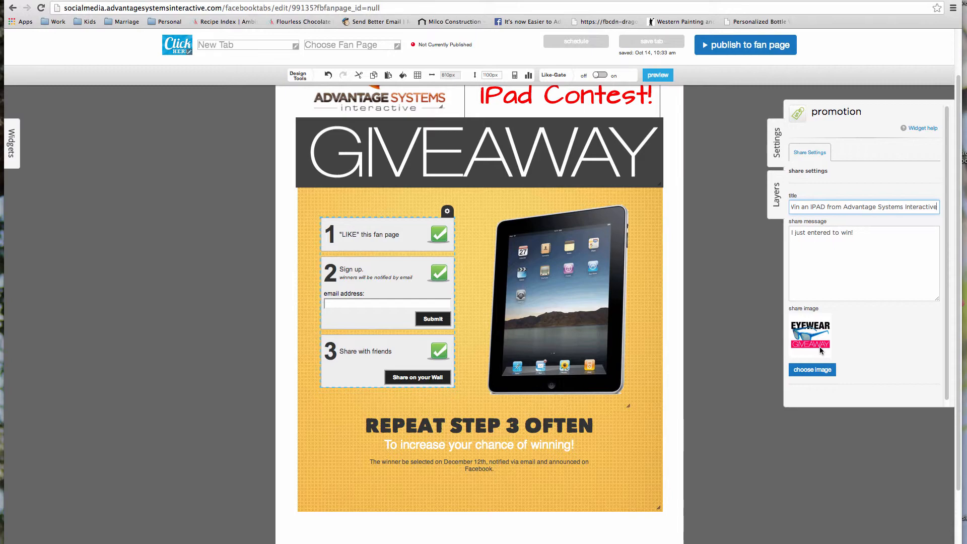
- Replace the share image with the Advantage Systems logo from your own uploaded images
{"action": "left_click", "coordinate": [821, 371]}
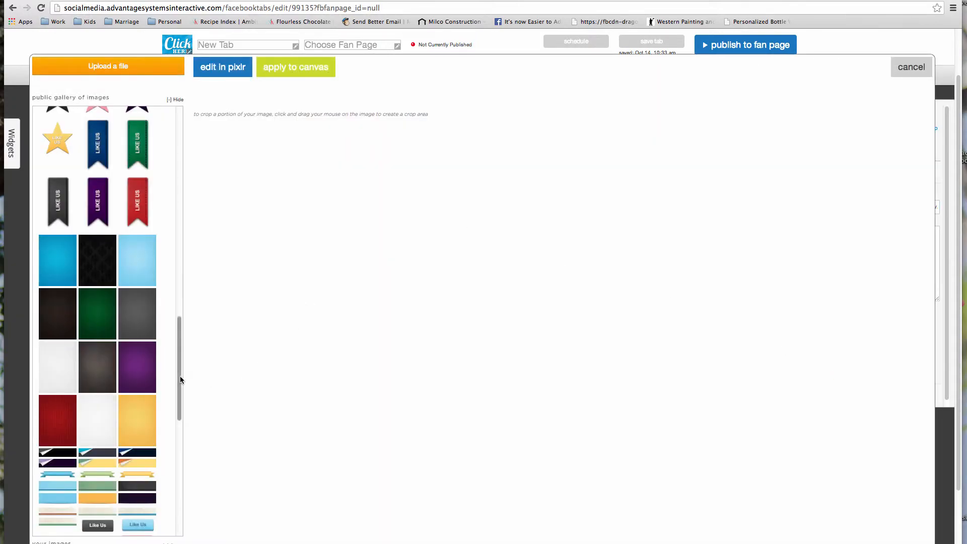
{"action": "left_click_drag", "start_coordinate": [181, 379], "coordinate": [185, 131]}
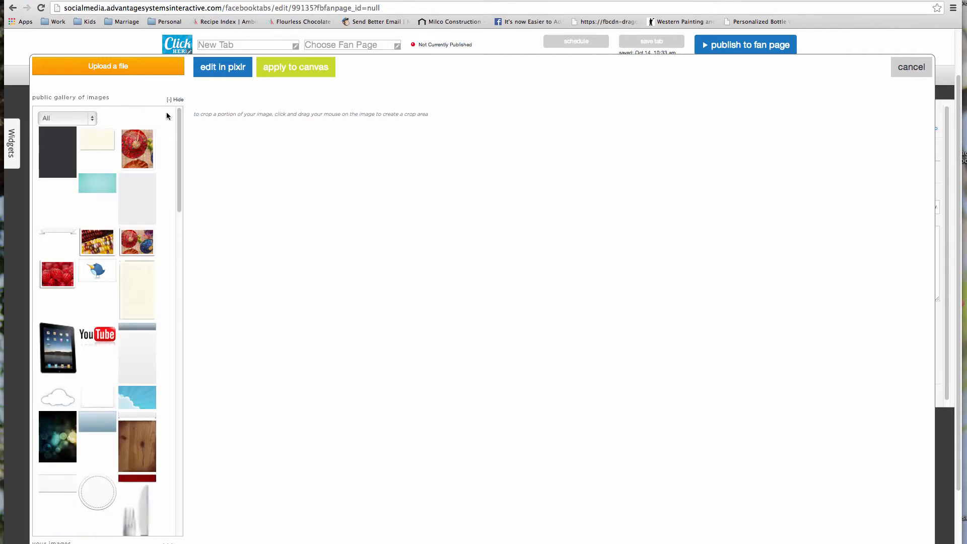
{"action": "left_click", "coordinate": [179, 100]}
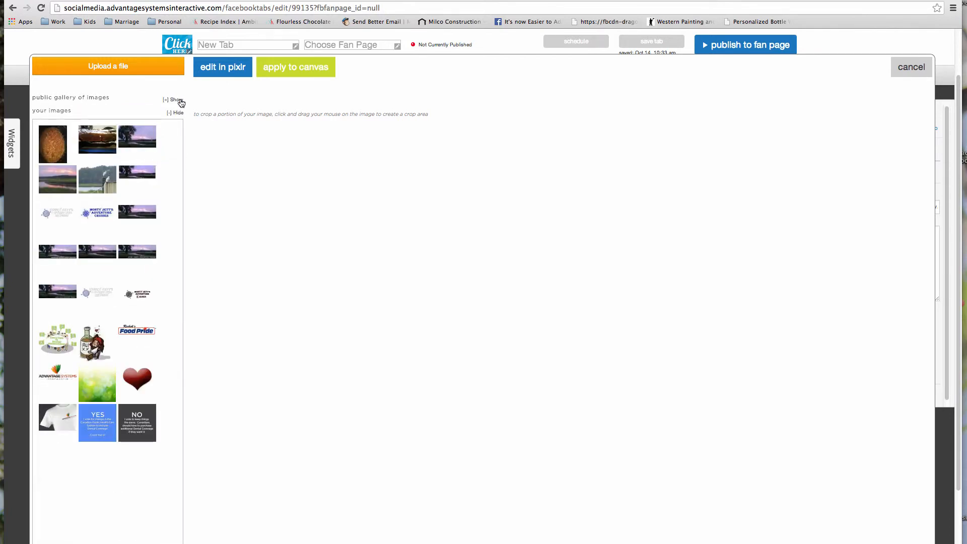
{"action": "left_click", "coordinate": [53, 379]}
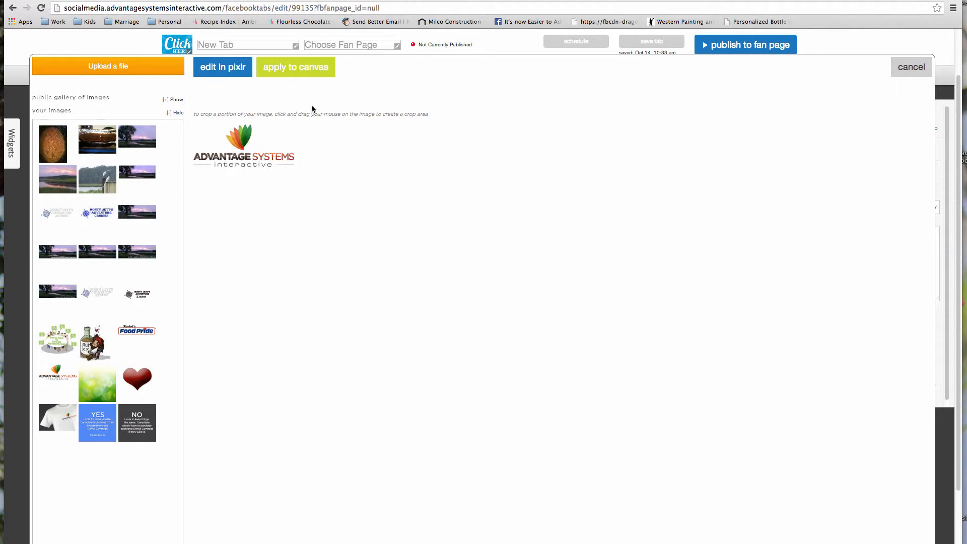
{"action": "left_click", "coordinate": [286, 69]}
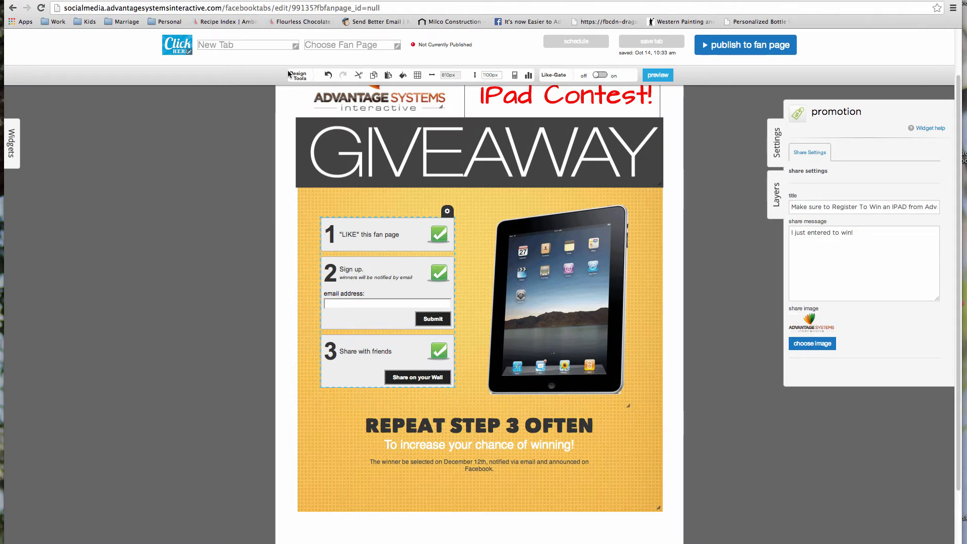
{"action": "left_click", "coordinate": [905, 207]}
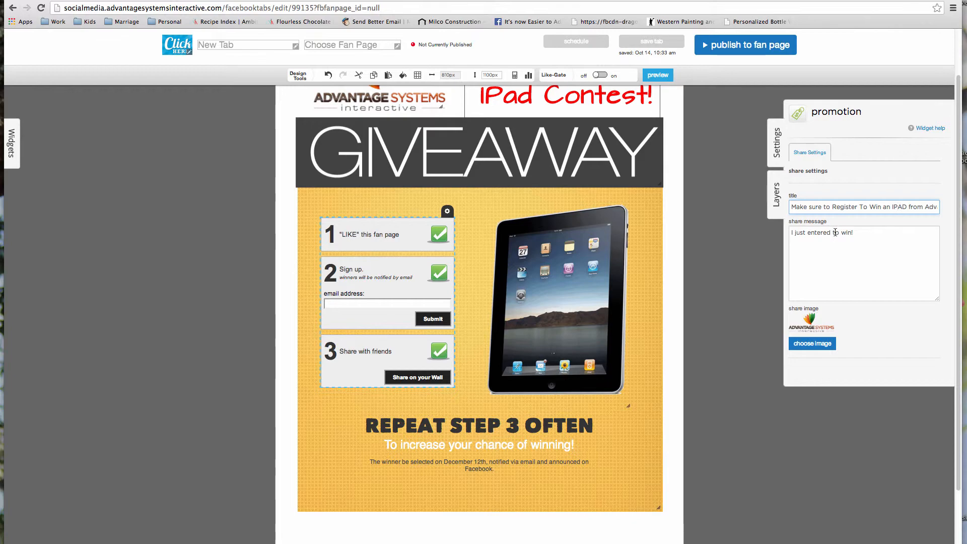
- Open the Advantage Systems Interactive Facebook page, hide the admin panel, and show all app tabs
{"action": "scroll", "coordinate": [947, 217], "scroll_direction": "up", "scroll_amount": 5}
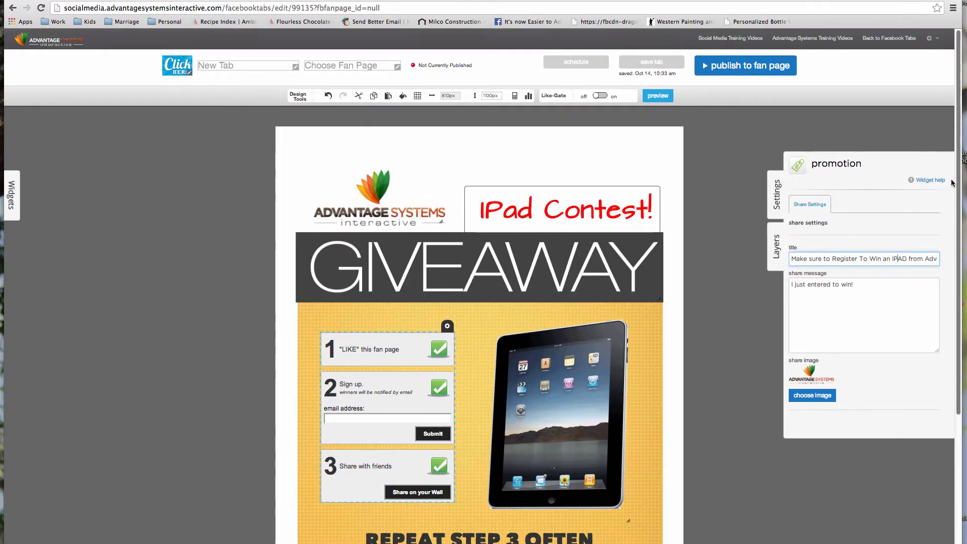
{"action": "scroll", "coordinate": [952, 183], "scroll_direction": "down", "scroll_amount": 5}
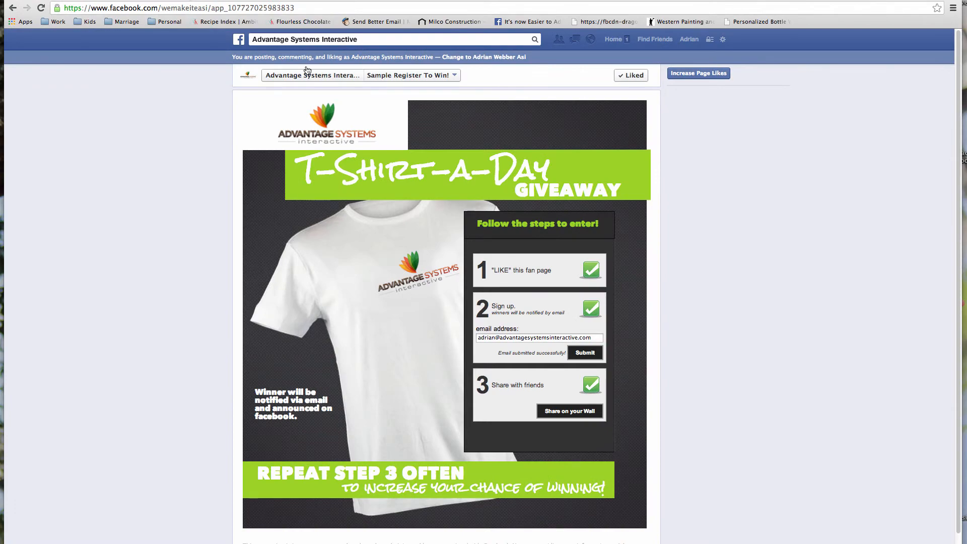
{"action": "left_click", "coordinate": [308, 75]}
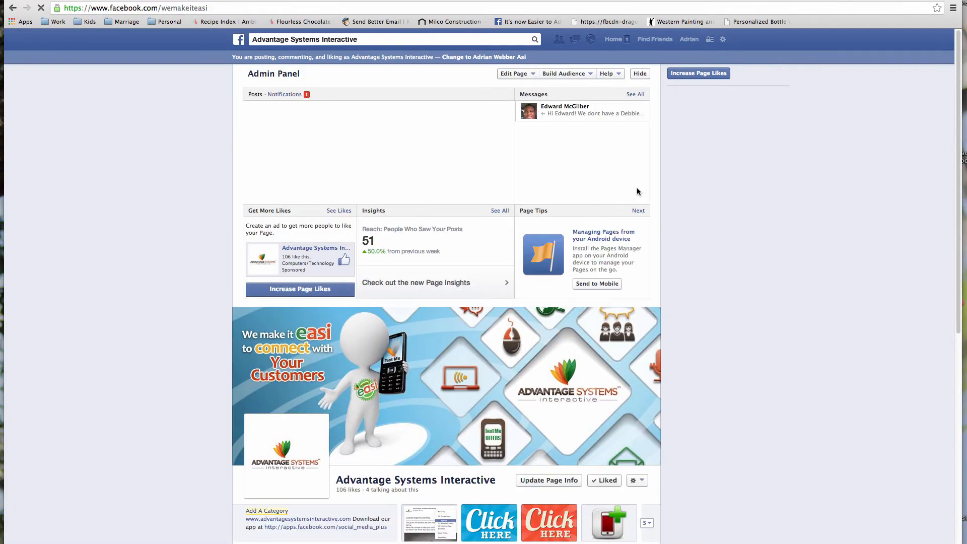
{"action": "left_click", "coordinate": [639, 75]}
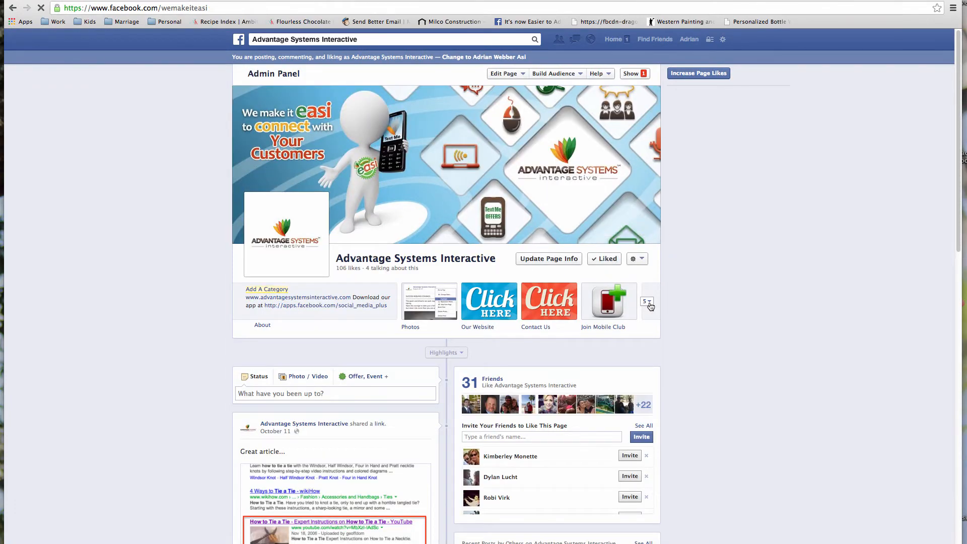
{"action": "left_click", "coordinate": [649, 303]}
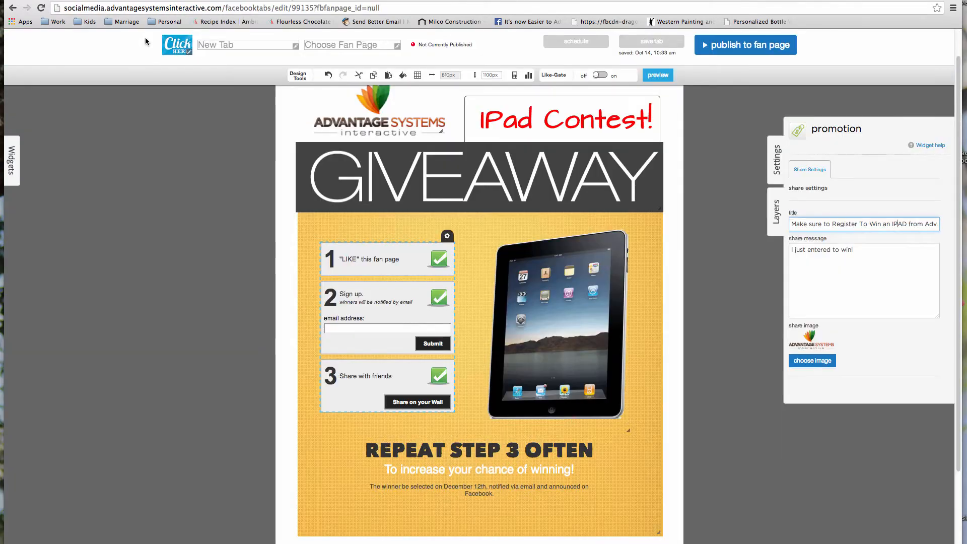
- Make the purple Click Here library graphic the tab's image, trying the yellow and star versions first
{"action": "left_click", "coordinate": [183, 47]}
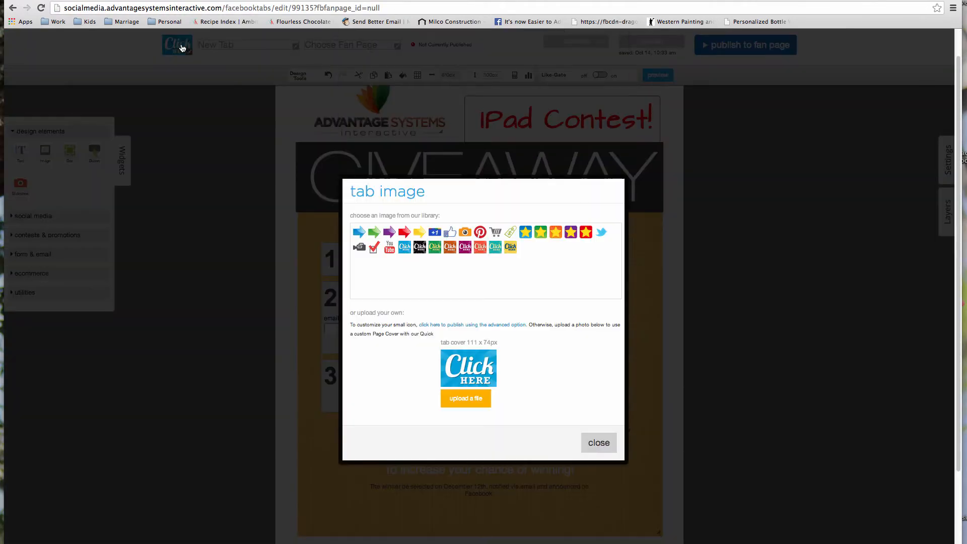
{"action": "left_click", "coordinate": [509, 252]}
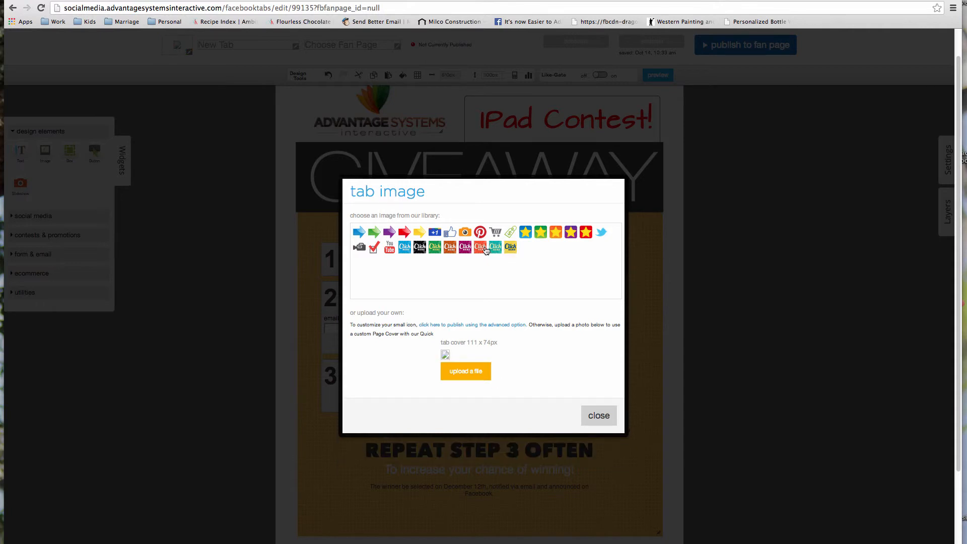
{"action": "left_click", "coordinate": [570, 233]}
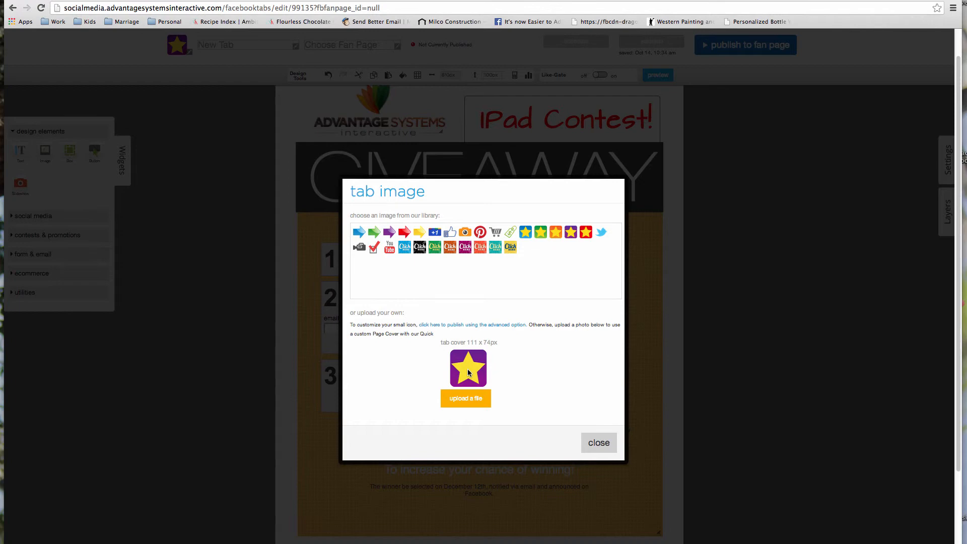
{"action": "left_click", "coordinate": [466, 247]}
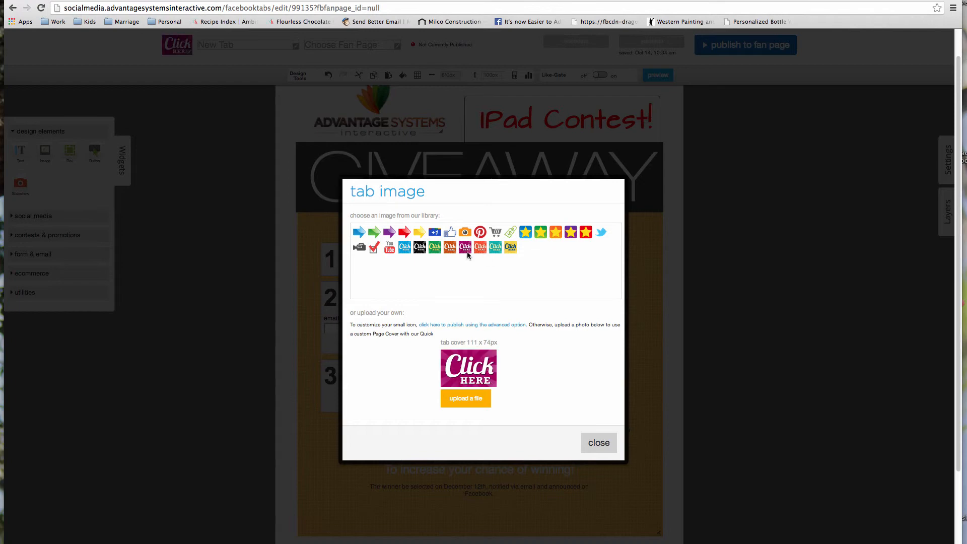
{"action": "left_click", "coordinate": [599, 443]}
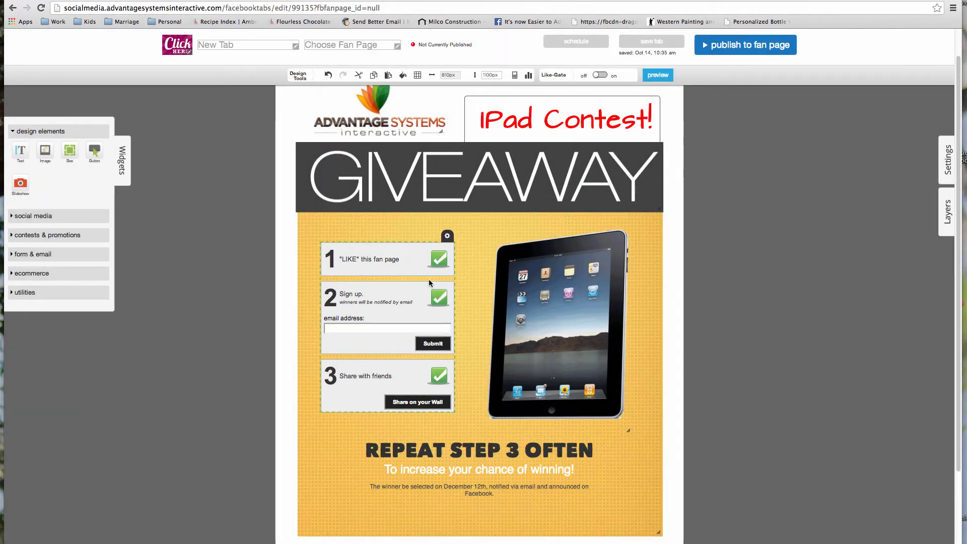
{"action": "left_click", "coordinate": [232, 47]}
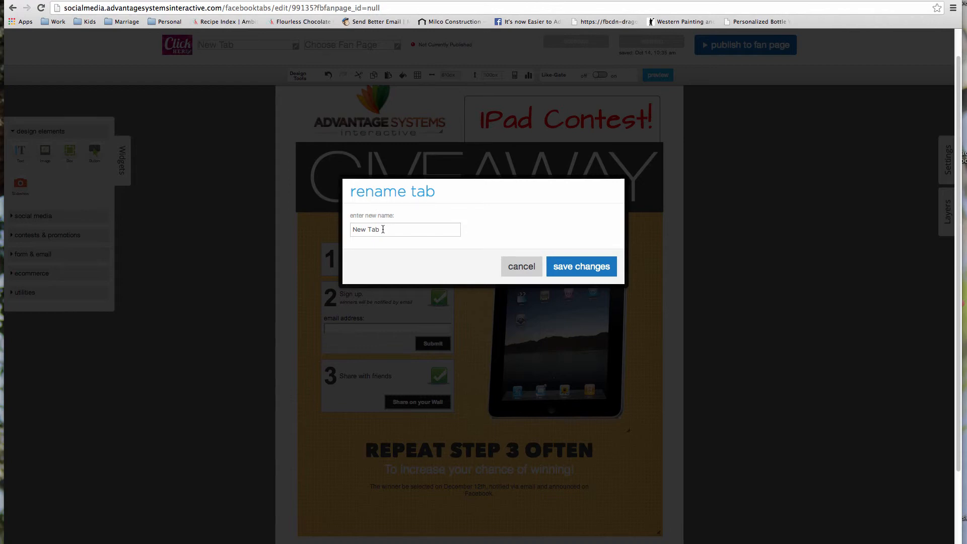
- Replace 'New Tab' with 'IPad Give Away!', save it, and link it to the Advantage Systems Interactive fan page
{"action": "left_click_drag", "start_coordinate": [383, 229], "coordinate": [351, 230]}
{"action": "key", "text": "BackSpace"}
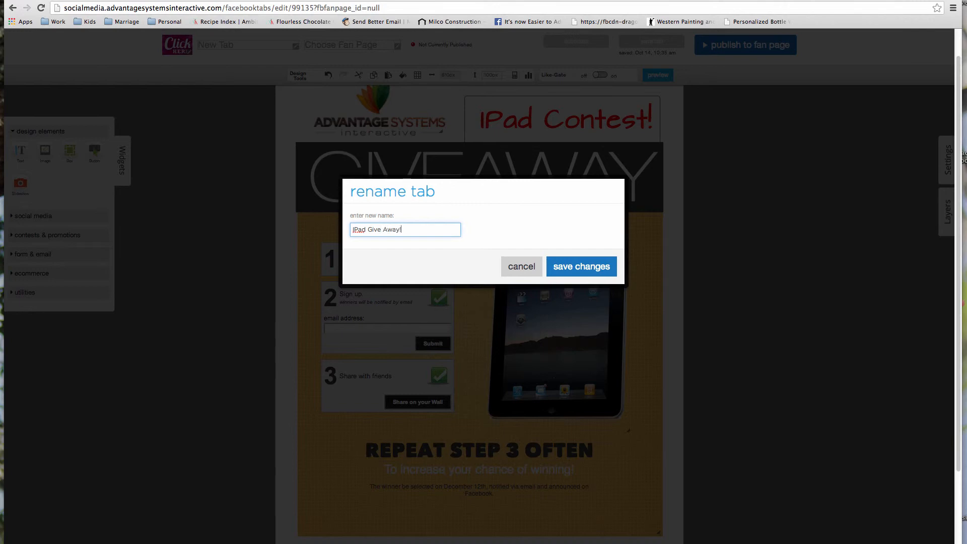
{"action": "type", "text": "IPad Give Away!"}
{"action": "left_click", "coordinate": [583, 268]}
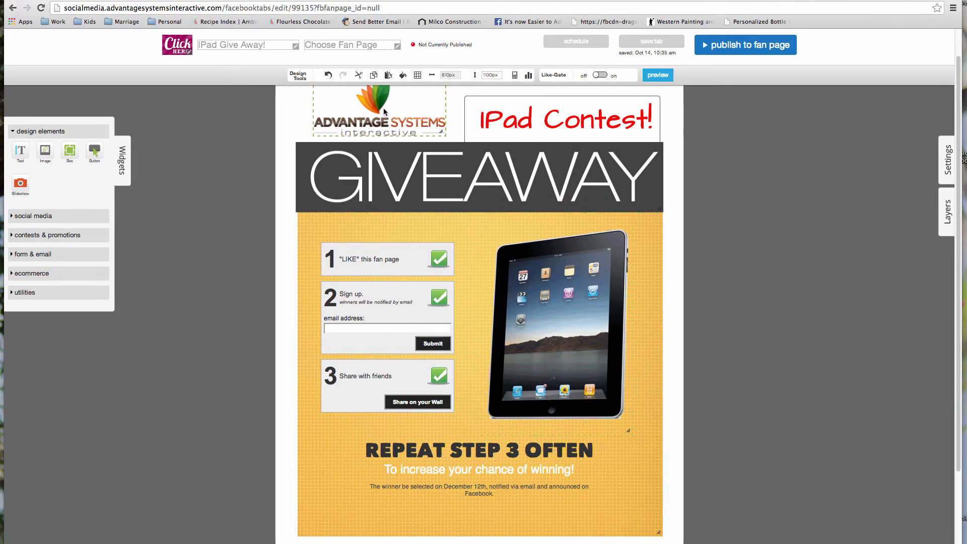
{"action": "left_click", "coordinate": [372, 46]}
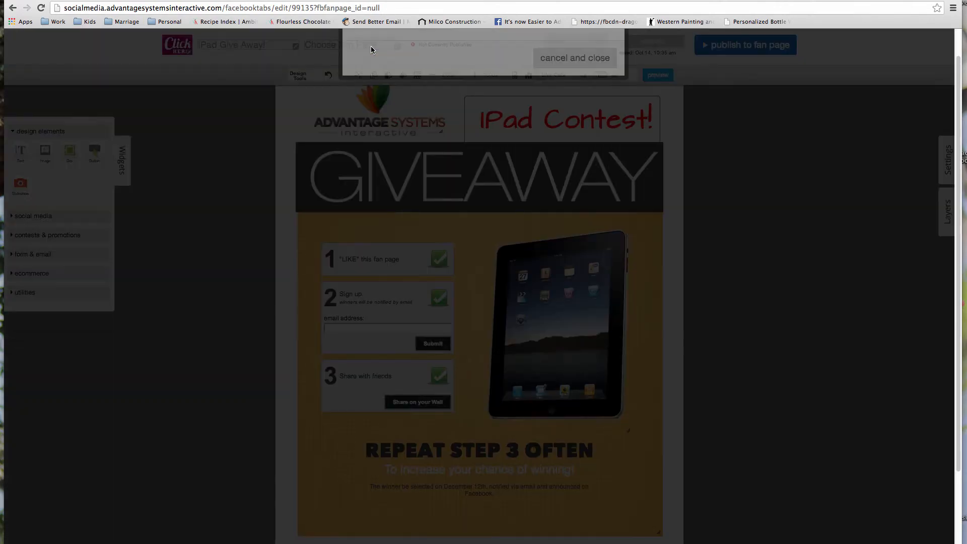
{"action": "left_click", "coordinate": [513, 245]}
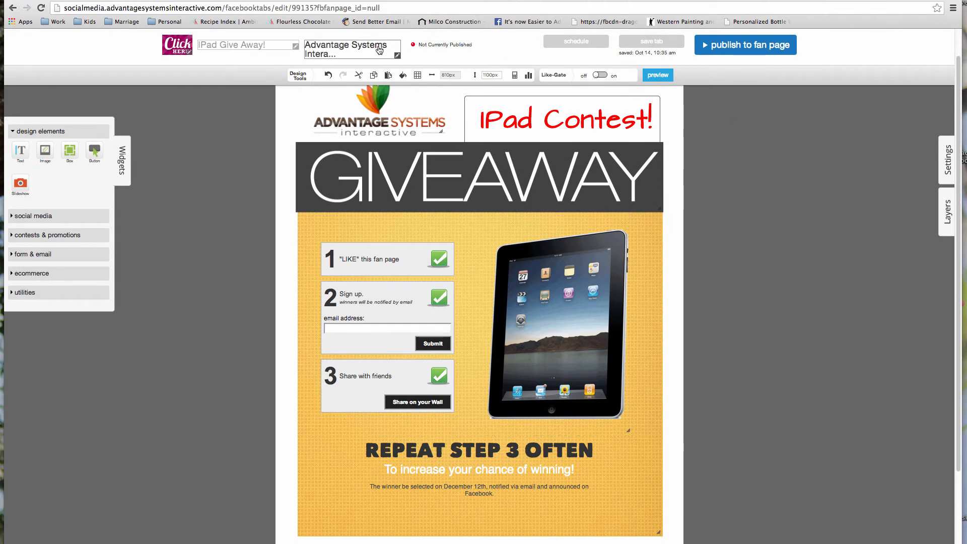
- Quick Publish the IPad Give Away! tab now and view it live on Facebook
{"action": "left_click", "coordinate": [762, 48]}
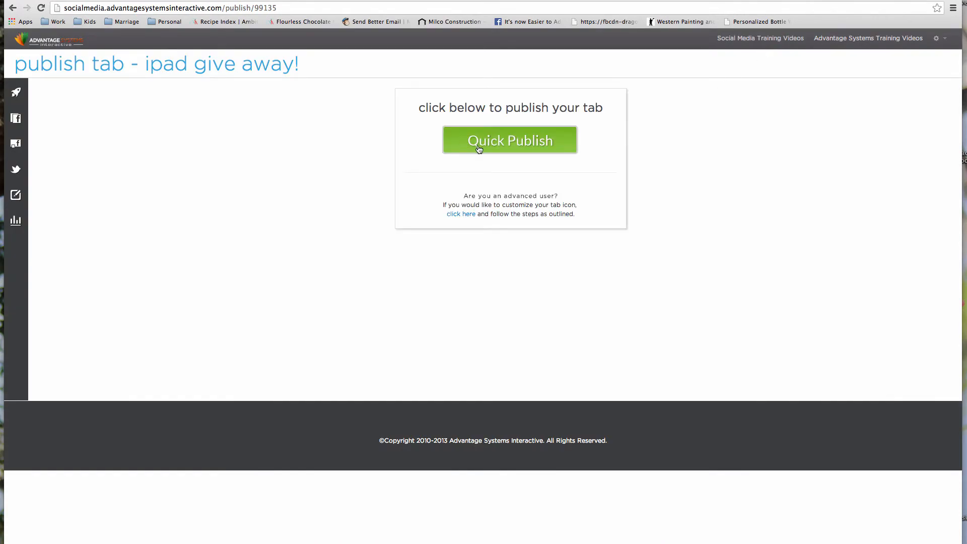
{"action": "left_click", "coordinate": [530, 145]}
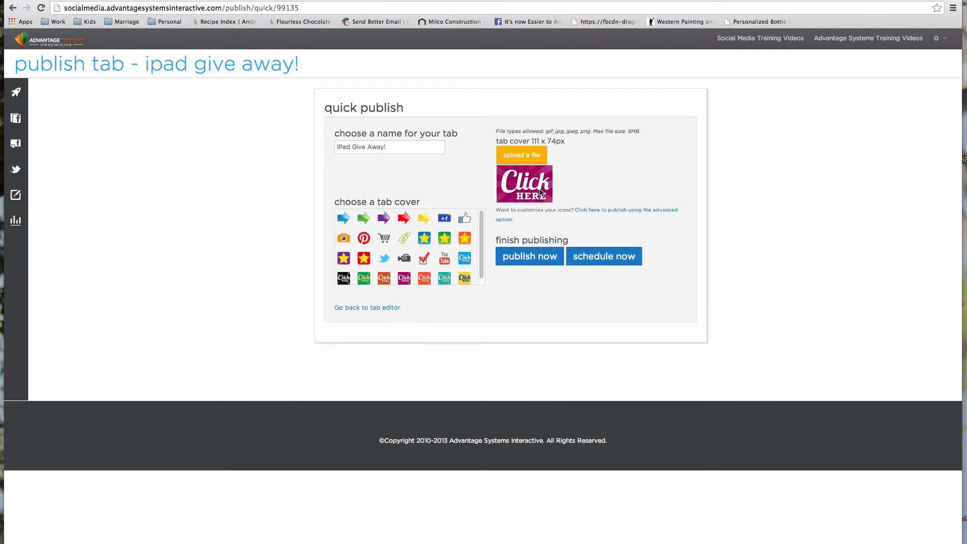
{"action": "left_click", "coordinate": [529, 259]}
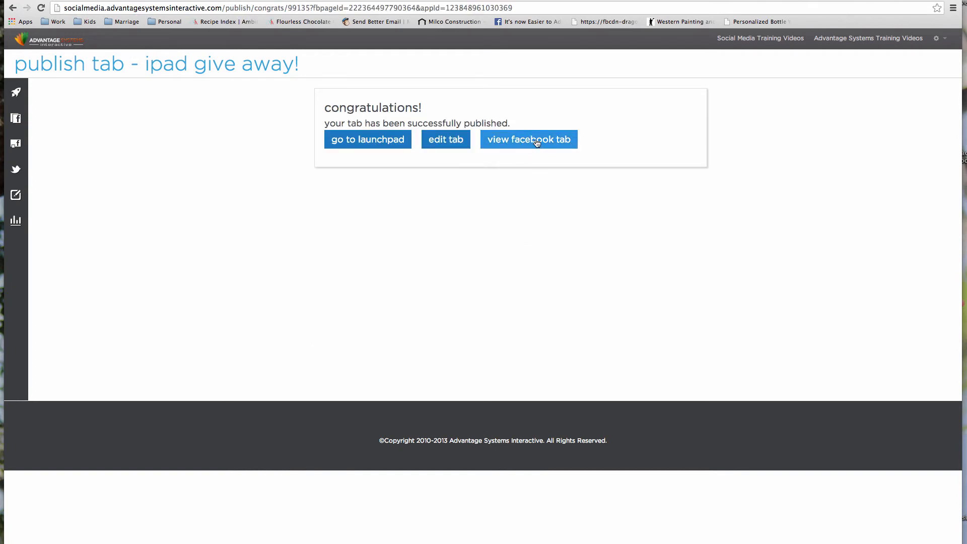
{"action": "left_click", "coordinate": [570, 144]}
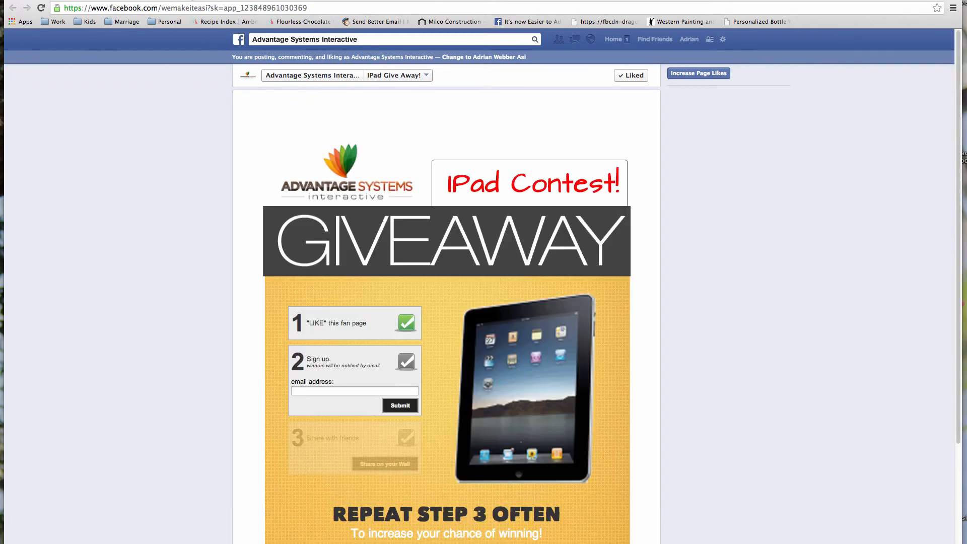
- Reload the page and swap the IPad Give Away! tile with Our Website among the app tabs
{"action": "key", "text": "super+w"}
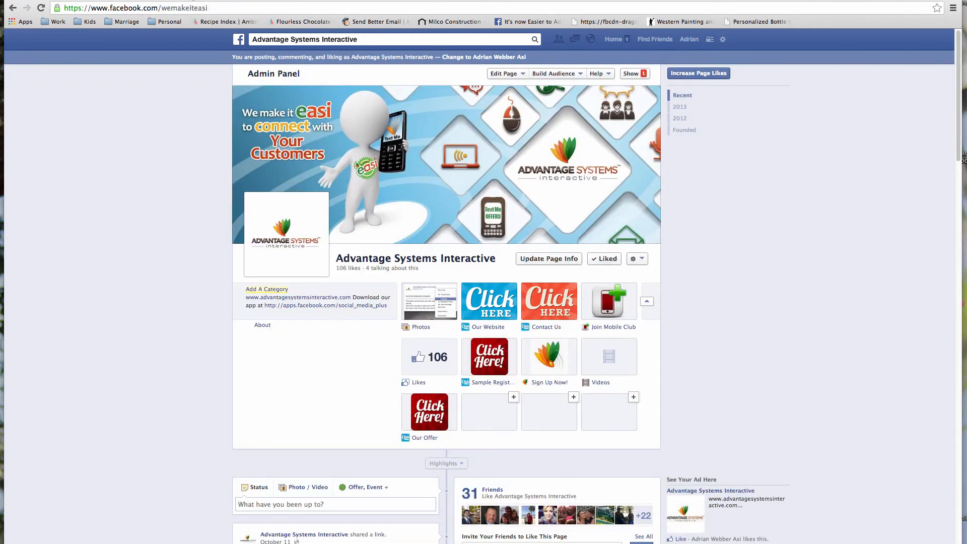
{"action": "left_click", "coordinate": [41, 8]}
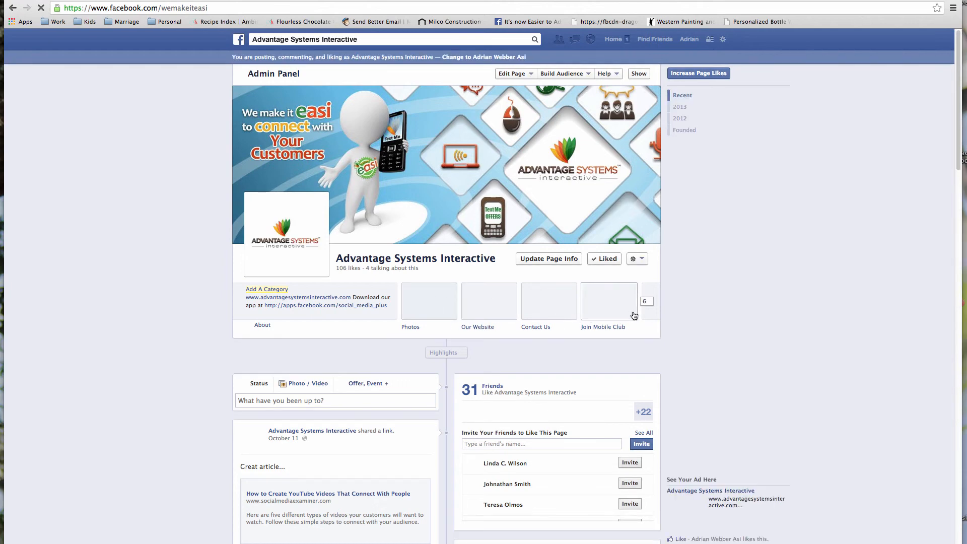
{"action": "left_click", "coordinate": [649, 303]}
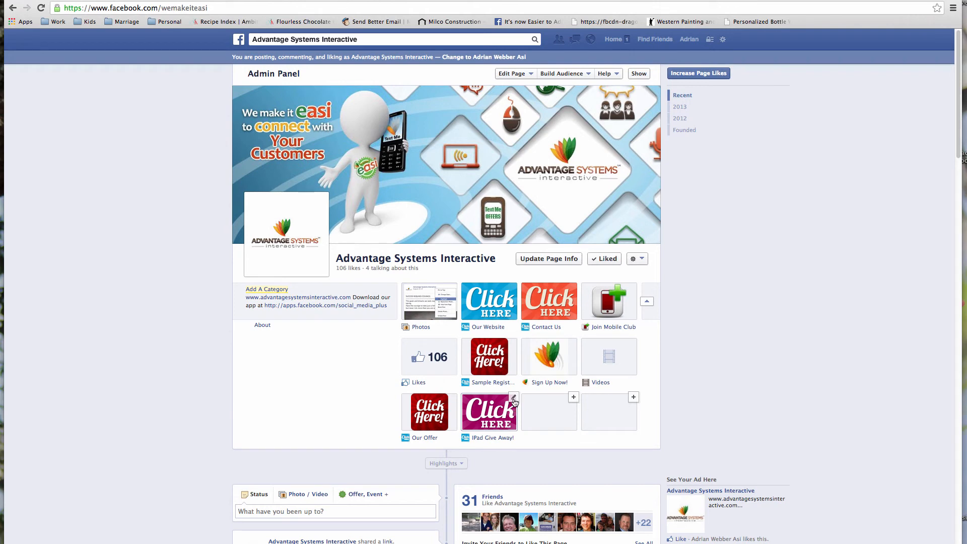
{"action": "left_click", "coordinate": [513, 398]}
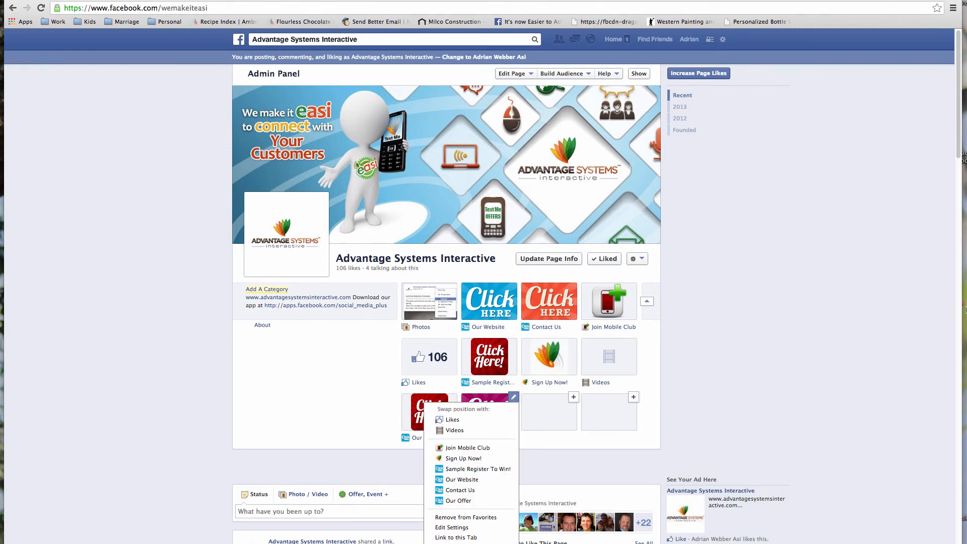
{"action": "scroll", "coordinate": [959, 147], "scroll_direction": "down", "scroll_amount": 3}
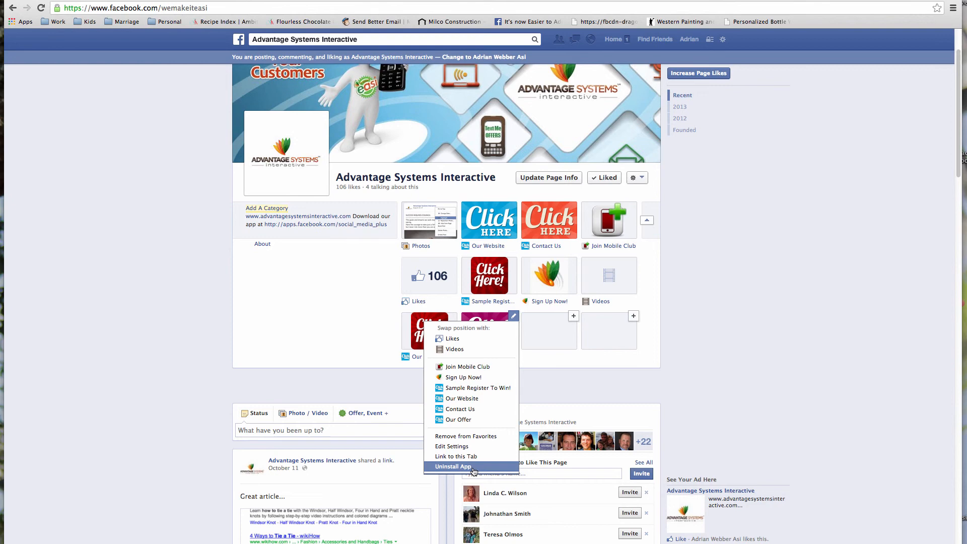
{"action": "left_click", "coordinate": [476, 400]}
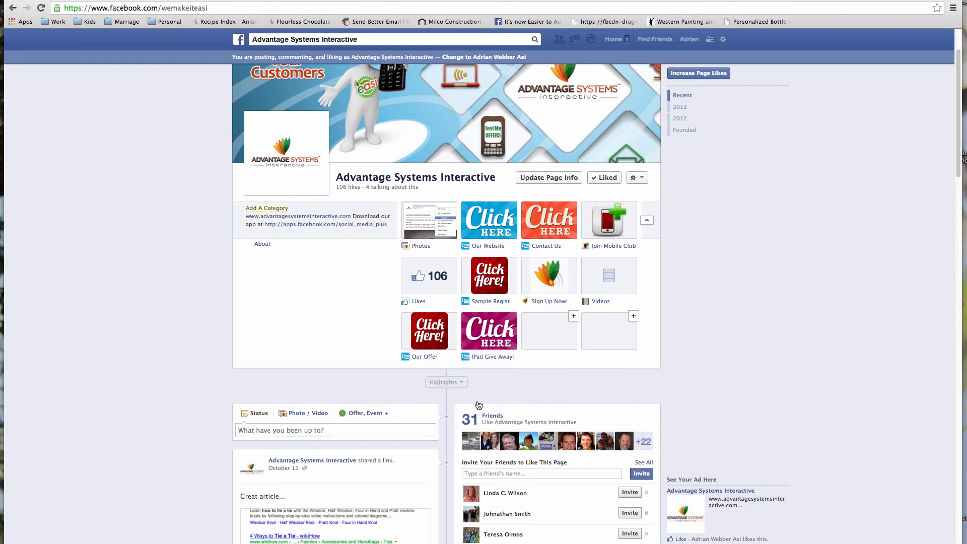
{"action": "left_click", "coordinate": [646, 220]}
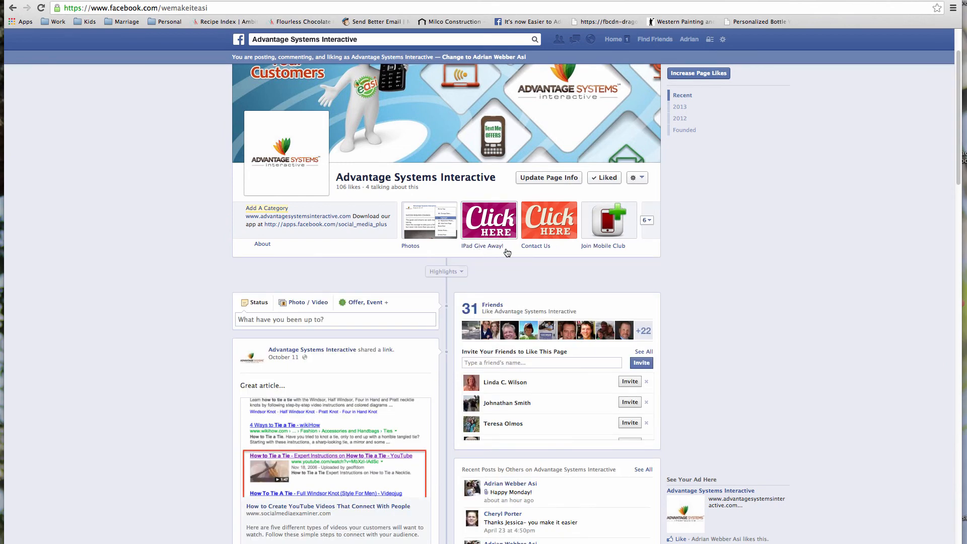
{"action": "left_click", "coordinate": [498, 222]}
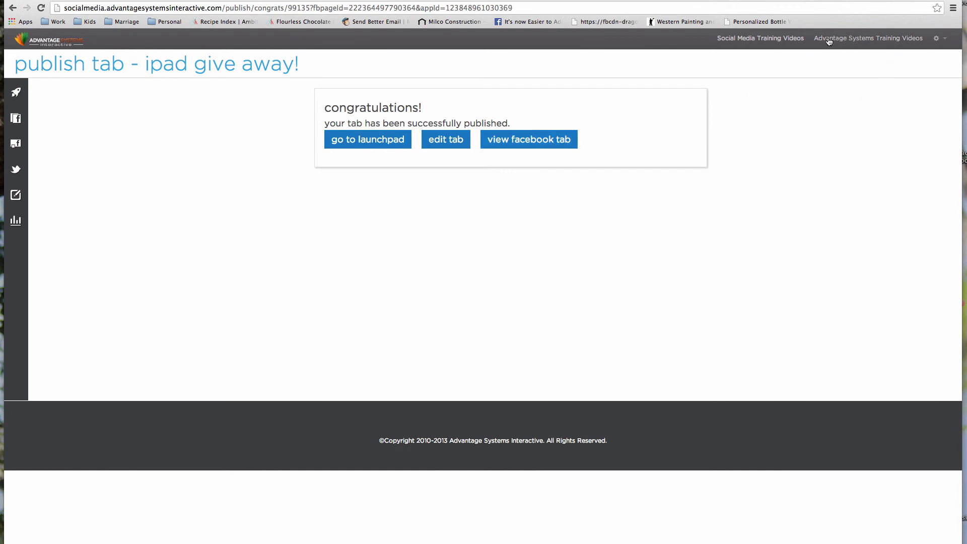
- Open Advantage Systems Training Videos and scroll down to the 'select a winner' contest video
{"action": "left_click", "coordinate": [894, 40]}
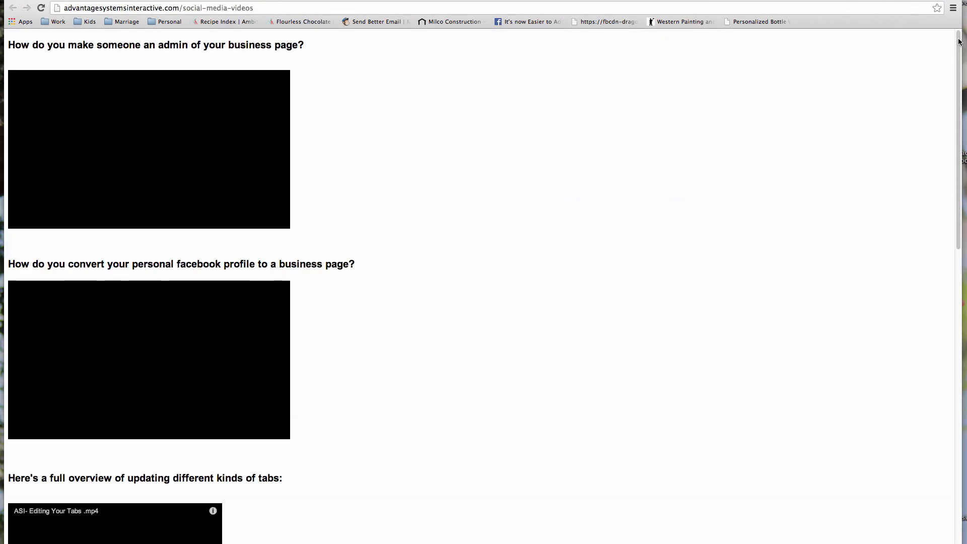
{"action": "scroll", "coordinate": [954, 121], "scroll_direction": "down", "scroll_amount": 15}
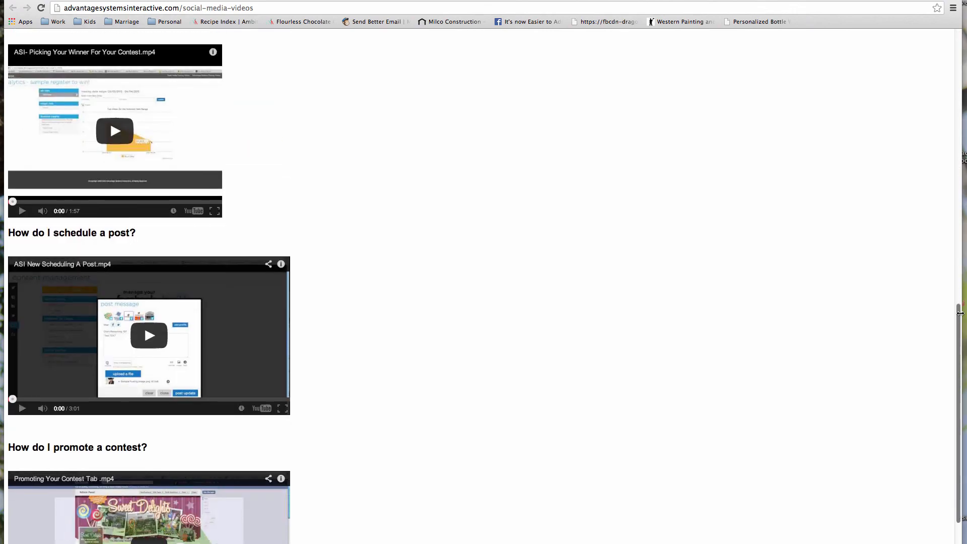
{"action": "scroll", "coordinate": [960, 317], "scroll_direction": "down", "scroll_amount": 3}
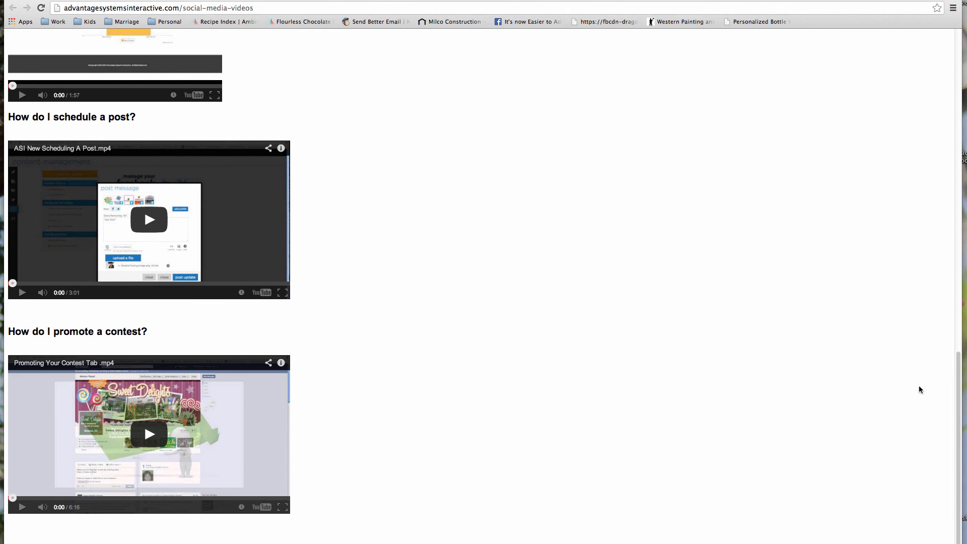
{"action": "left_click_drag", "start_coordinate": [959, 388], "coordinate": [949, 304]}
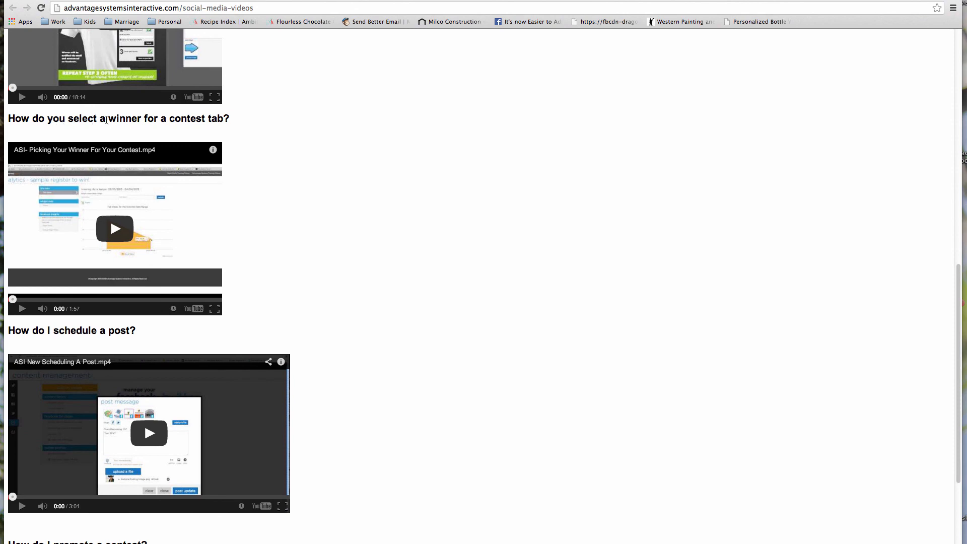